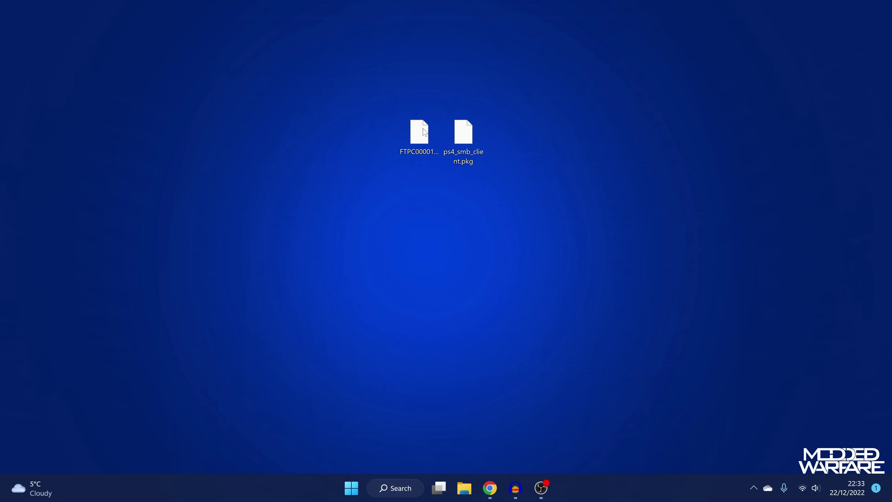
Return to the PKG Zone store page and search it for 'ftp'
{"action": "left_click_drag", "start_coordinate": [480, 71], "coordinate": [458, 195]}
{"action": "left_click_drag", "start_coordinate": [499, 77], "coordinate": [500, 333]}
{"action": "left_click", "coordinate": [490, 487]}
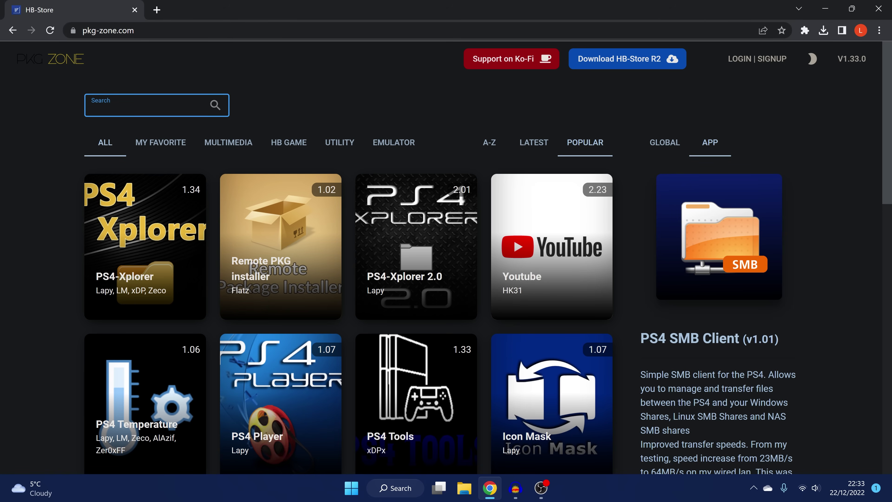
{"action": "key", "text": "Return"}
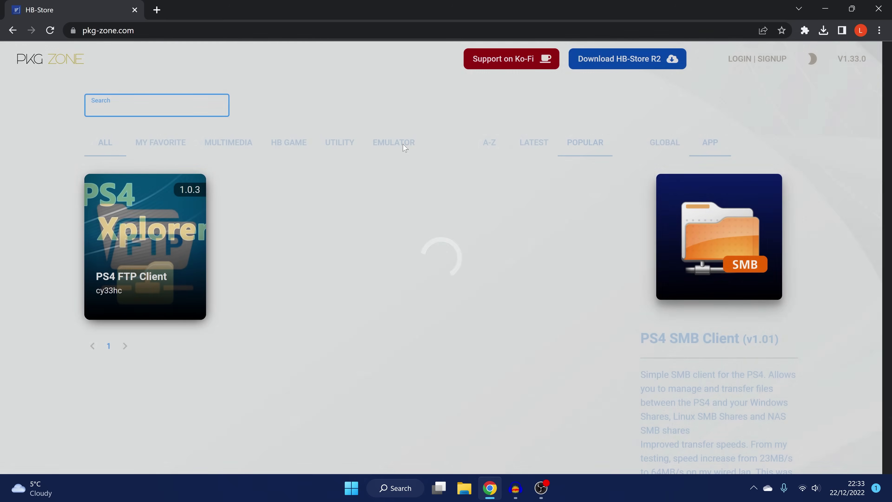
{"action": "scroll", "coordinate": [365, 322], "scroll_direction": "down", "scroll_amount": 5}
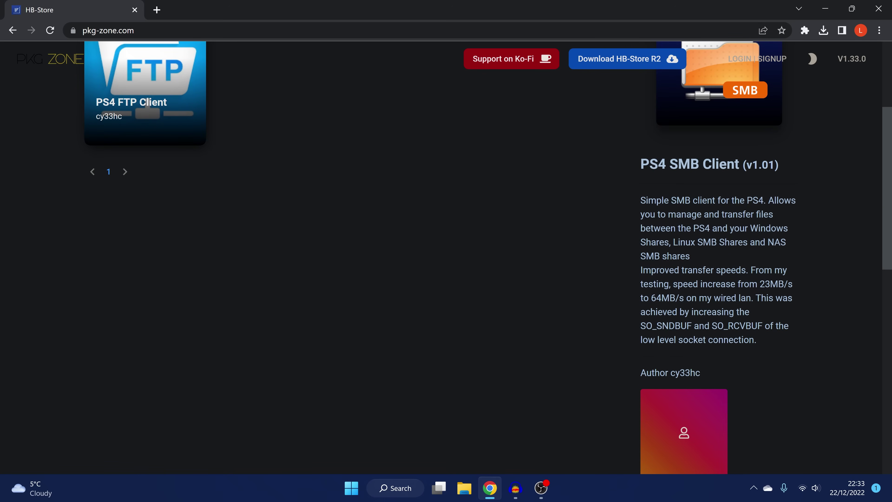
{"action": "scroll", "coordinate": [407, 294], "scroll_direction": "up", "scroll_amount": 5}
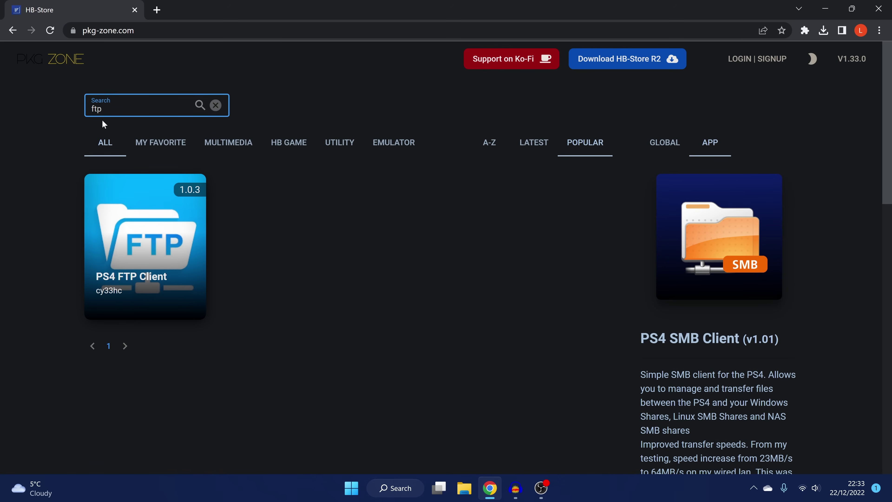
Search PKG Zone for 'smb' to show the PS4 SMB Client 1.01 package
{"action": "type", "text": "smb"}
{"action": "key", "text": "Return"}
{"action": "scroll", "coordinate": [527, 311], "scroll_direction": "down", "scroll_amount": 3}
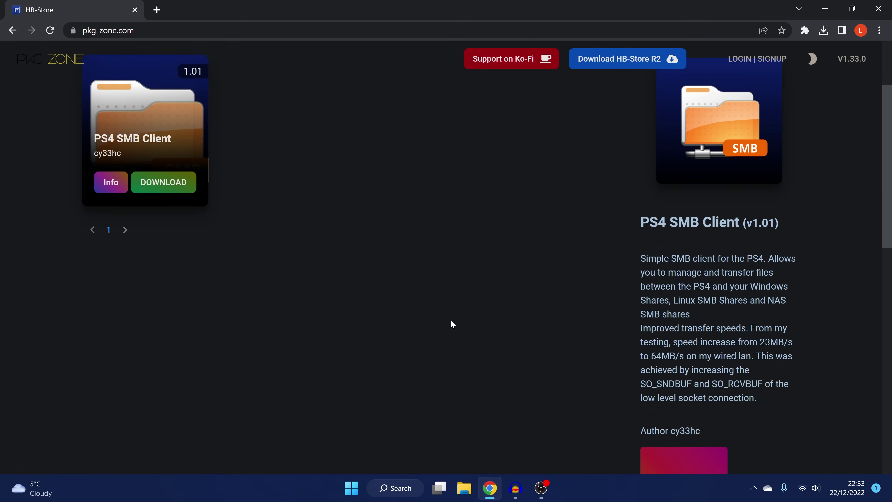
{"action": "scroll", "coordinate": [801, 426], "scroll_direction": "up", "scroll_amount": 3}
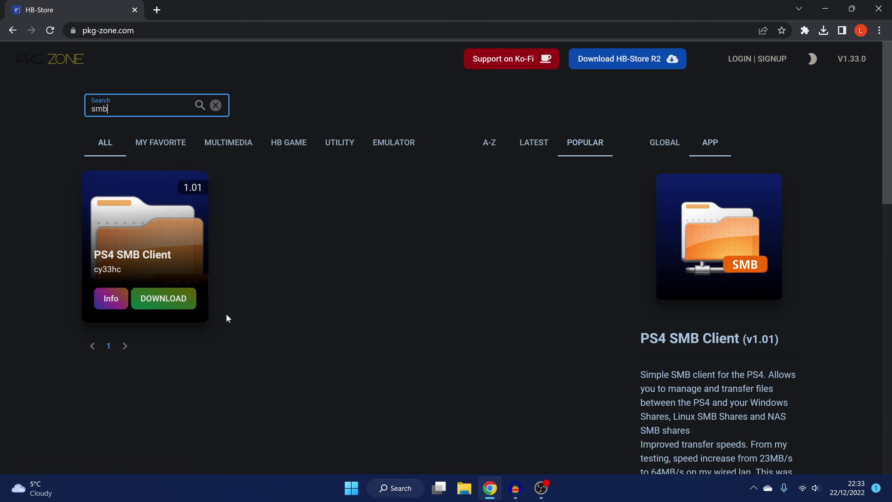
Copy both desktop .pkg files into the USB (K:) drive in File Explorer
{"action": "left_click", "coordinate": [827, 9]}
{"action": "left_click", "coordinate": [348, 484]}
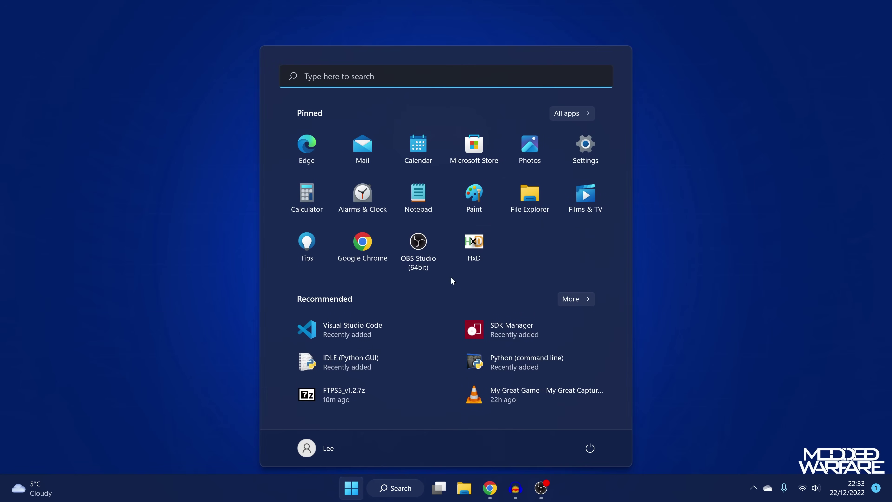
{"action": "left_click", "coordinate": [540, 203]}
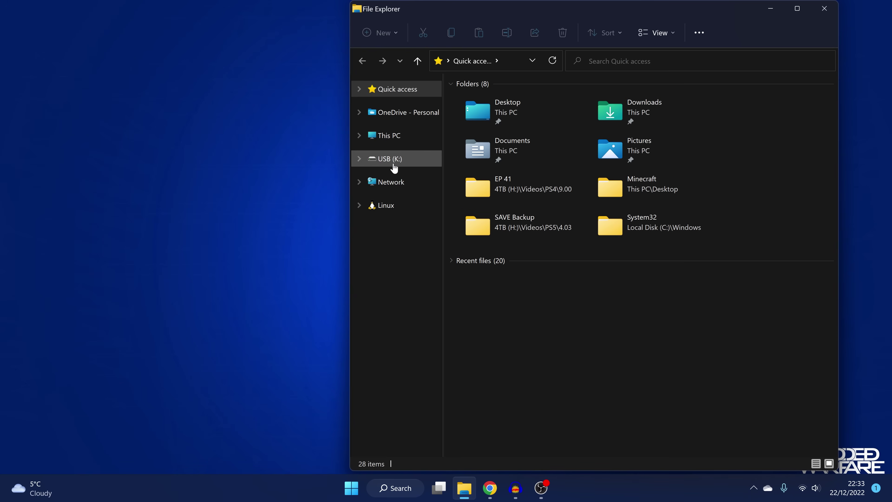
{"action": "left_click", "coordinate": [389, 159]}
{"action": "left_click_drag", "start_coordinate": [523, 19], "coordinate": [353, 234]}
{"action": "left_click_drag", "start_coordinate": [463, 137], "coordinate": [422, 387]}
{"action": "left_click_drag", "start_coordinate": [471, 234], "coordinate": [545, 62]}
Check the USB (K:) drive's Properties, then close them
{"action": "left_click", "coordinate": [472, 311]}
{"action": "right_click", "coordinate": [290, 211]}
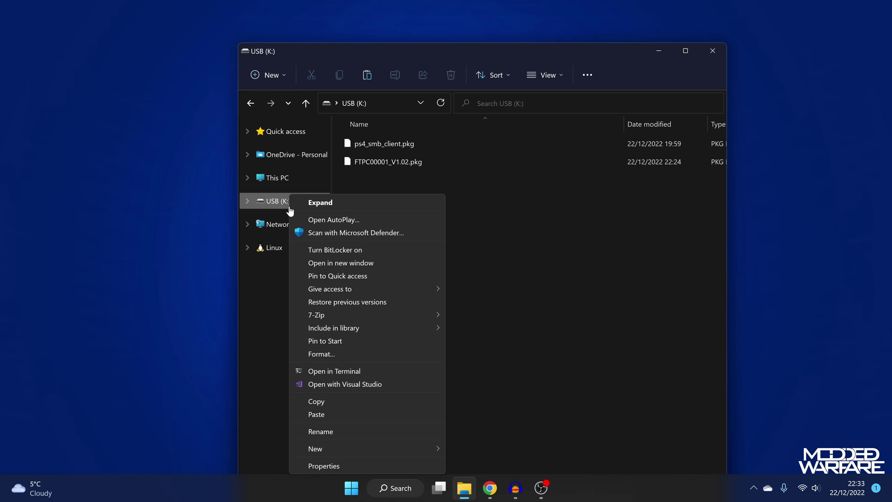
{"action": "left_click", "coordinate": [298, 469]}
{"action": "left_click_drag", "start_coordinate": [409, 186], "coordinate": [466, 132]}
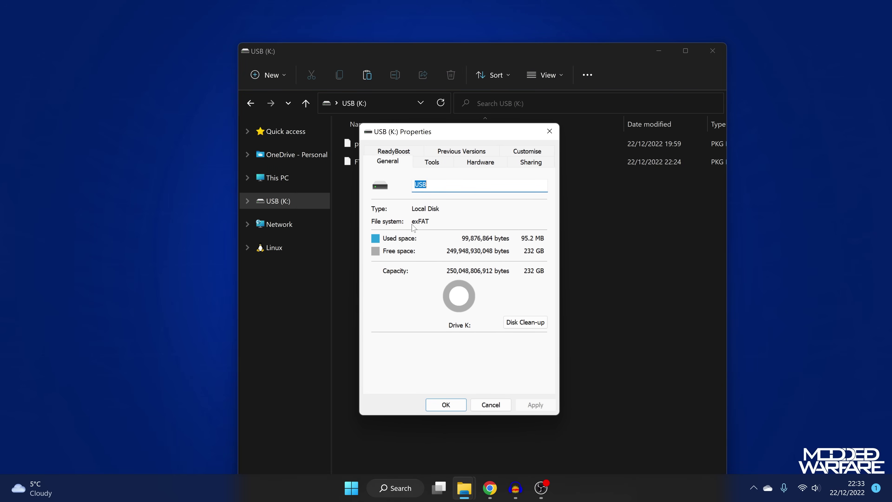
{"action": "left_click", "coordinate": [546, 132]}
Close File Explorer and safely eject the USB drive from the tray
{"action": "left_click", "coordinate": [720, 45]}
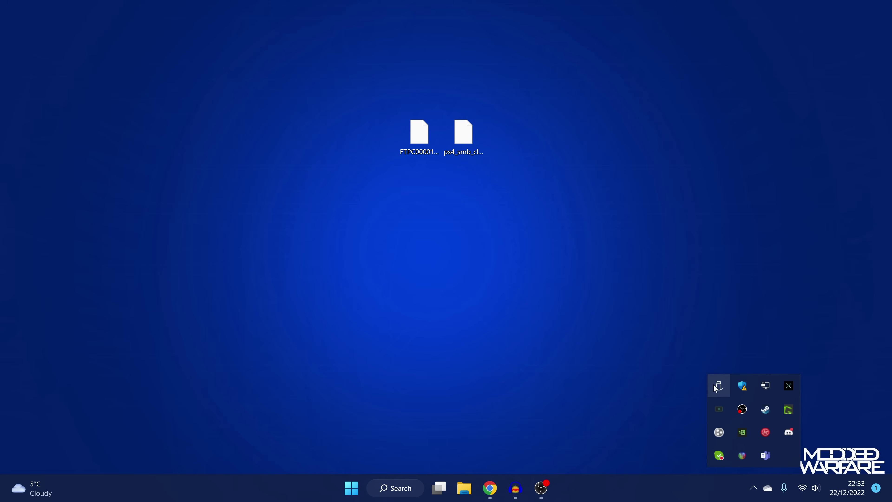
{"action": "left_click", "coordinate": [716, 387]}
{"action": "left_click", "coordinate": [740, 412]}
{"action": "left_click", "coordinate": [330, 264]}
{"action": "key", "text": "ctrl+a"}
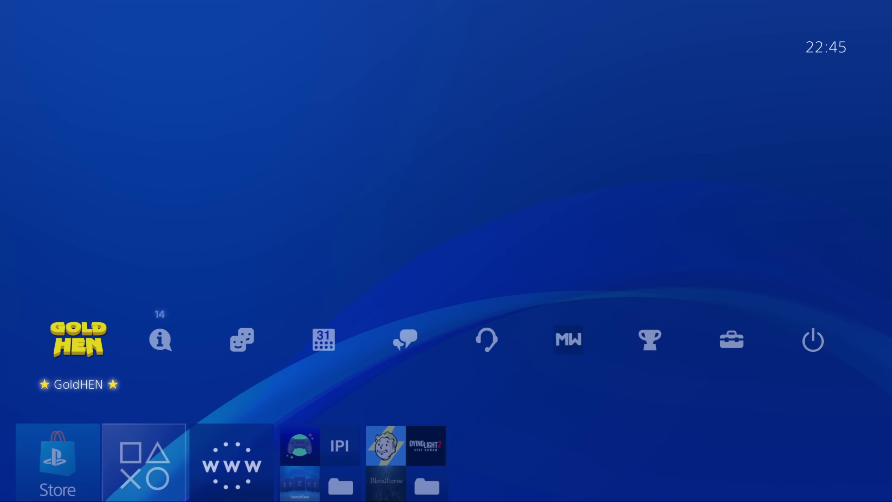
Install all packages from USB via GoldHEN Debug Settings' Package Installer
{"action": "key", "text": "Return"}
{"action": "key", "text": "Return"}
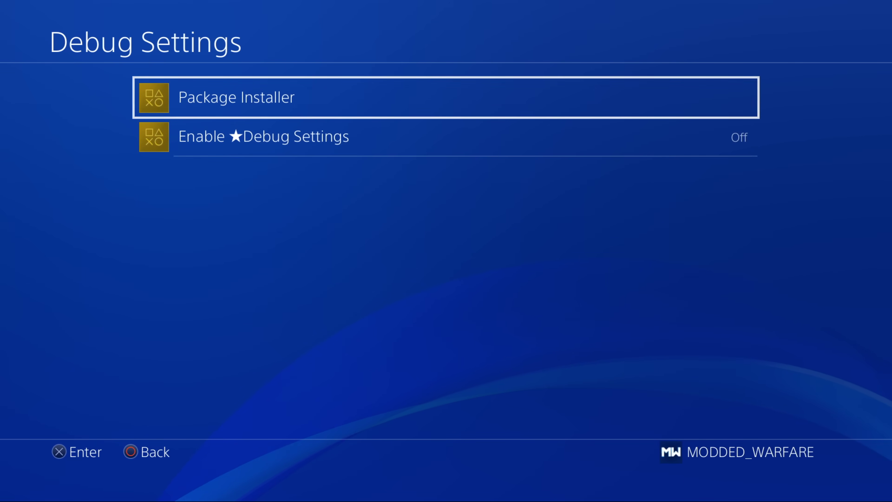
{"action": "key", "text": "Return"}
{"action": "key", "text": "Down"}
{"action": "key", "text": "Up"}
{"action": "key", "text": "Return"}
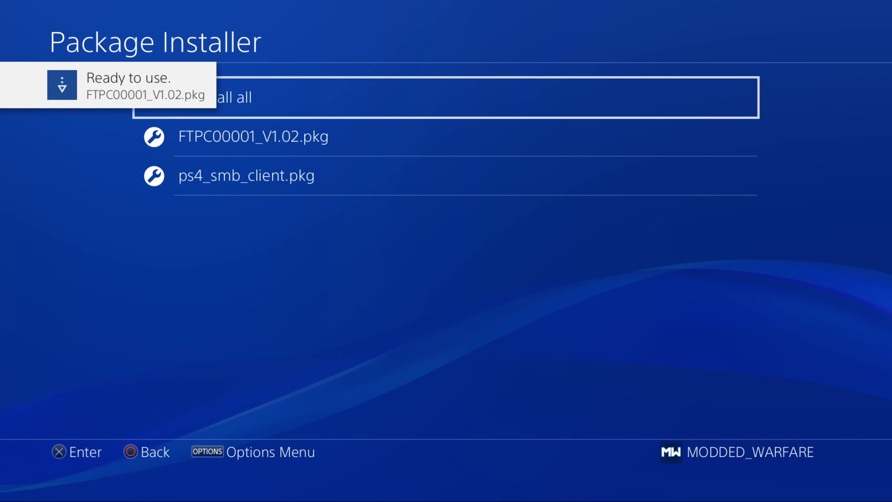
{"action": "key", "text": "Escape"}
Back on the home screen, select the PS4 FTP Client app
{"action": "key", "text": "Right"}
{"action": "key", "text": "Left"}
{"action": "key", "text": "Right"}
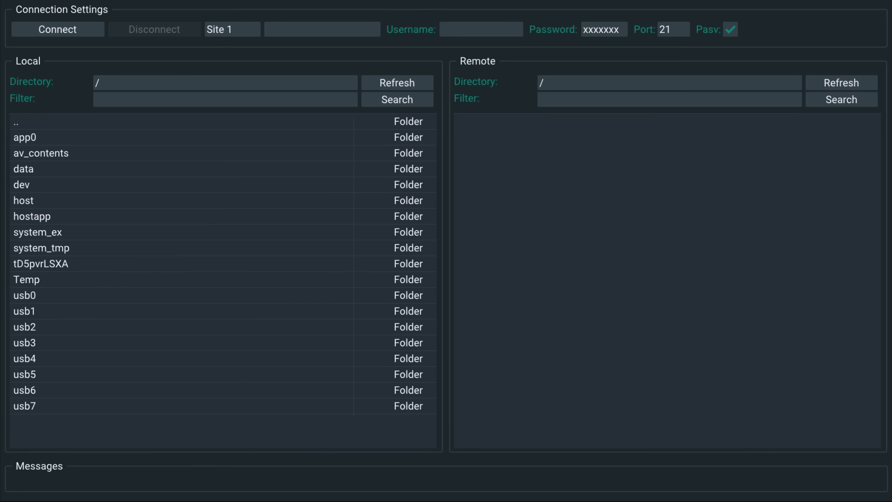
Keep Site 1 as the saved site in the FTP connection settings
{"action": "key", "text": "Up"}
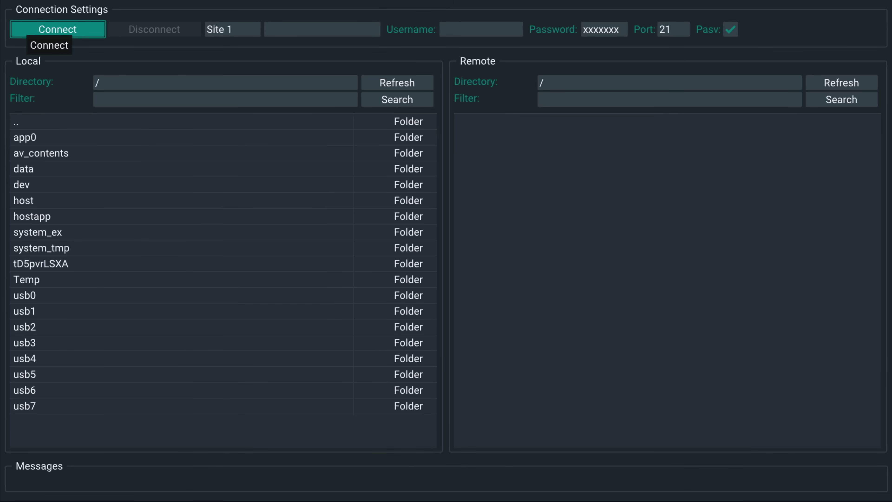
{"action": "key", "text": "Right"}
{"action": "key", "text": "Right"}
{"action": "key", "text": "Left"}
{"action": "key", "text": "Left"}
{"action": "key", "text": "Right"}
{"action": "key", "text": "Right"}
{"action": "key", "text": "Left"}
{"action": "key", "text": "Return"}
{"action": "key", "text": "Down"}
{"action": "key", "text": "Down"}
{"action": "key", "text": "Down"}
{"action": "key", "text": "Down"}
{"action": "key", "text": "Down"}
{"action": "key", "text": "Down"}
{"action": "key", "text": "Down"}
{"action": "key", "text": "Down"}
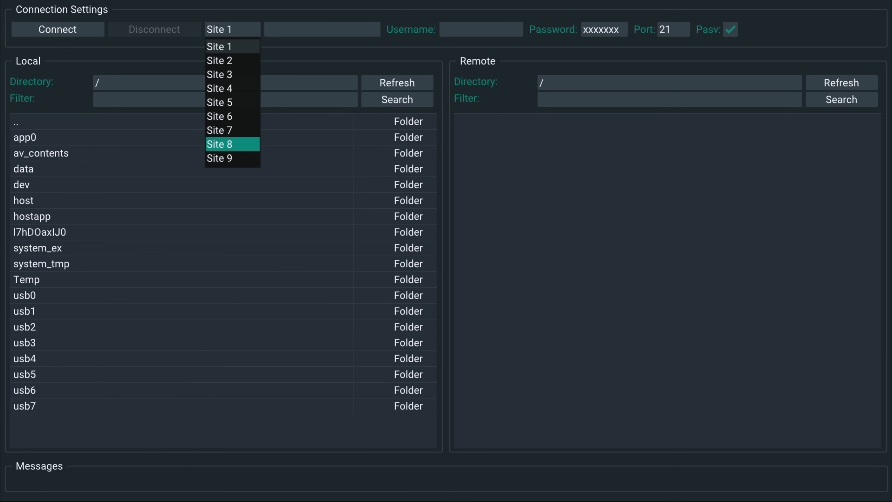
{"action": "key", "text": "Up"}
{"action": "key", "text": "Up"}
{"action": "key", "text": "Up"}
{"action": "key", "text": "Up"}
{"action": "key", "text": "Up"}
{"action": "key", "text": "Up"}
{"action": "key", "text": "Up"}
{"action": "key", "text": "Up"}
{"action": "key", "text": "Down"}
{"action": "key", "text": "Down"}
{"action": "key", "text": "Down"}
{"action": "key", "text": "Up"}
{"action": "key", "text": "Up"}
{"action": "key", "text": "Up"}
{"action": "key", "text": "Return"}
{"action": "key", "text": "Right"}
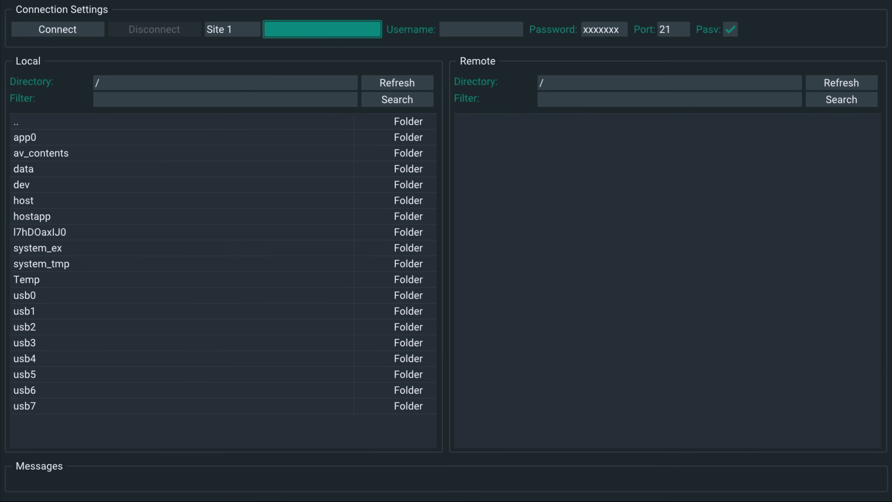
{"action": "key", "text": "Right"}
{"action": "key", "text": "Left"}
{"action": "key", "text": "Left"}
{"action": "key", "text": "Left"}
{"action": "key", "text": "Right"}
{"action": "key", "text": "Right"}
{"action": "key", "text": "Right"}
{"action": "key", "text": "Left"}
Enter 192.168.1.34 as the server address using the on-screen keypad
{"action": "key", "text": "Return"}
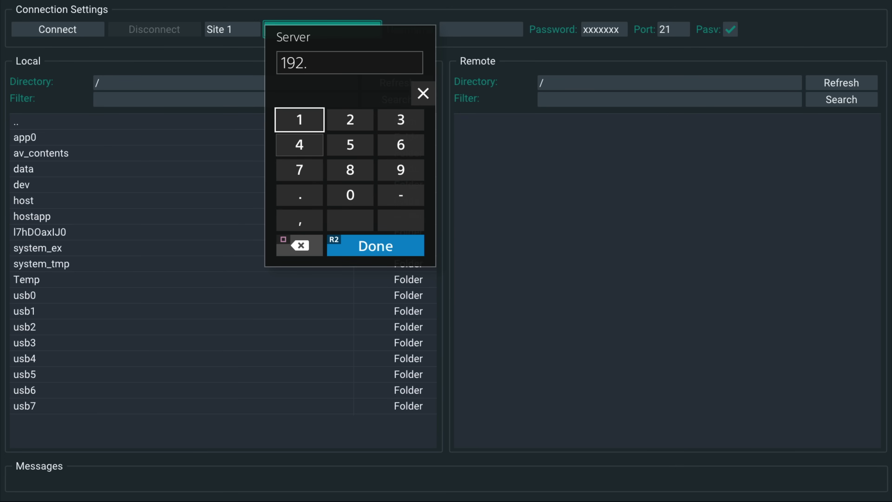
{"action": "type", "text": "168."}
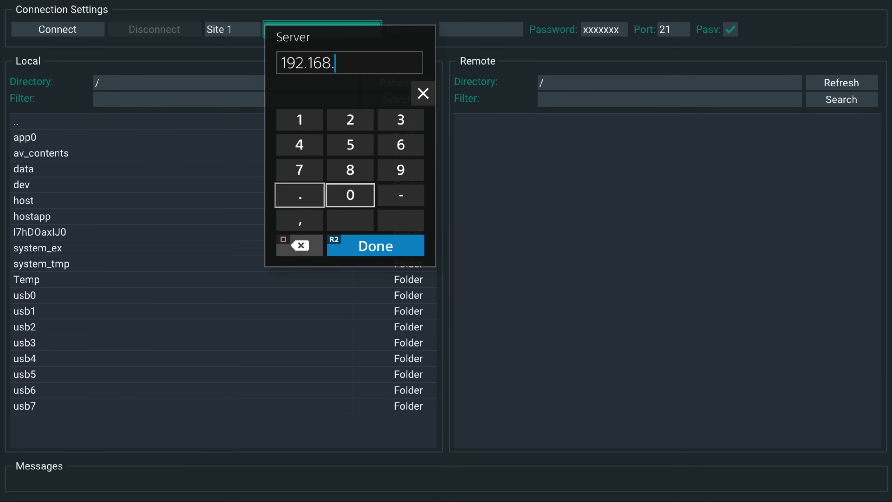
{"action": "key", "text": "Right"}
{"action": "key", "text": "Left"}
{"action": "key", "text": "Left"}
{"action": "key", "text": "Up"}
{"action": "key", "text": "Up"}
{"action": "key", "text": "Down"}
{"action": "key", "text": "Right"}
{"action": "key", "text": "Up"}
{"action": "key", "text": "Up"}
{"action": "key", "text": "Down"}
{"action": "key", "text": "Down"}
{"action": "key", "text": "Left"}
{"action": "key", "text": "Up"}
{"action": "key", "text": "Right"}
{"action": "key", "text": "Down"}
{"action": "key", "text": "Left"}
{"action": "key", "text": "Up"}
{"action": "key", "text": "Right"}
{"action": "key", "text": "Left"}
{"action": "key", "text": "Up"}
{"action": "key", "text": "Down"}
{"action": "key", "text": "Up"}
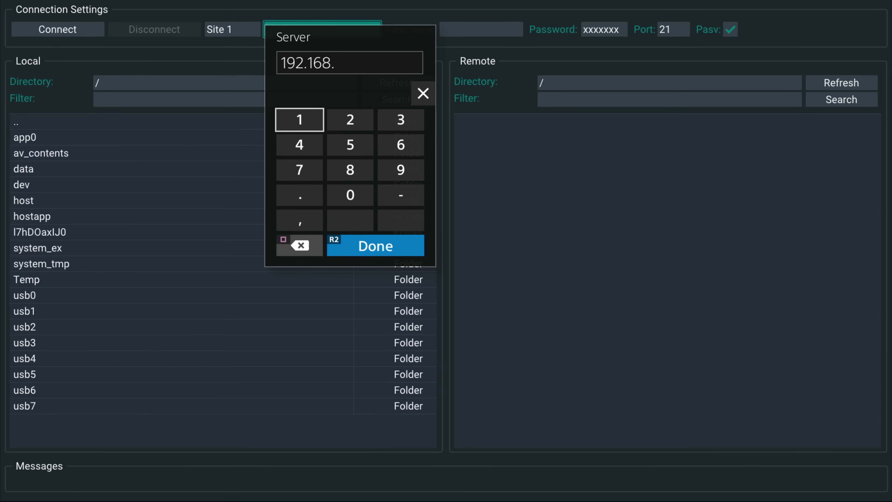
{"action": "key", "text": "Return"}
{"action": "key", "text": "Down"}
{"action": "key", "text": "Down"}
{"action": "key", "text": "Down"}
{"action": "key", "text": "Return"}
{"action": "key", "text": "Up"}
{"action": "key", "text": "Up"}
{"action": "key", "text": "Up"}
{"action": "key", "text": "Right"}
{"action": "key", "text": "Right"}
{"action": "key", "text": "Return"}
{"action": "key", "text": "Down"}
{"action": "key", "text": "Left"}
{"action": "key", "text": "Left"}
{"action": "key", "text": "Return"}
{"action": "key", "text": "Down"}
{"action": "key", "text": "Down"}
{"action": "key", "text": "Right"}
{"action": "key", "text": "Right"}
{"action": "key", "text": "Down"}
{"action": "key", "text": "Down"}
{"action": "key", "text": "Down"}
{"action": "key", "text": "Return"}
Change the port from 21 to 1337 and connect, getting '221 Goodbye senpai :('
{"action": "key", "text": "Right"}
{"action": "key", "text": "Right"}
{"action": "key", "text": "Left"}
{"action": "key", "text": "Right"}
{"action": "key", "text": "Right"}
{"action": "key", "text": "Return"}
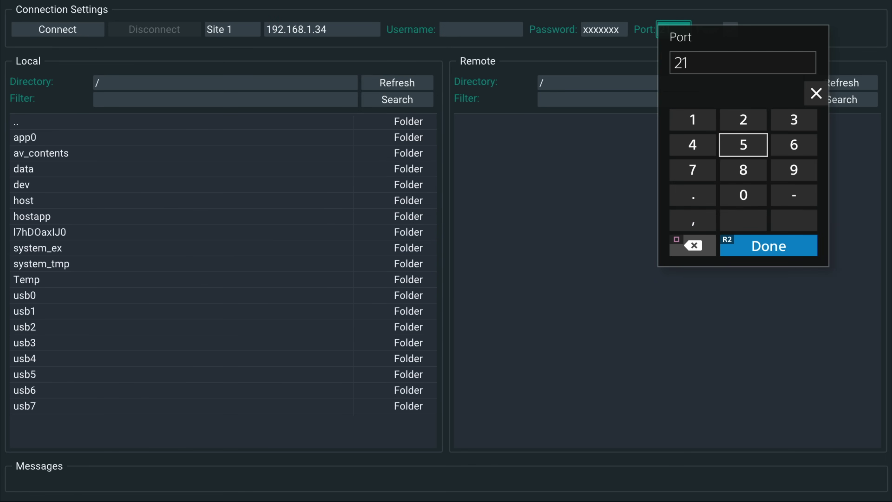
{"action": "key", "text": "BackSpace"}
{"action": "key", "text": "BackSpace"}
{"action": "key", "text": "Left"}
{"action": "key", "text": "Up"}
{"action": "key", "text": "Return"}
{"action": "key", "text": "Down"}
{"action": "key", "text": "Right"}
{"action": "key", "text": "Up"}
{"action": "key", "text": "Right"}
{"action": "key", "text": "Return"}
{"action": "key", "text": "Return"}
{"action": "key", "text": "Down"}
{"action": "key", "text": "Down"}
{"action": "key", "text": "Left"}
{"action": "key", "text": "Left"}
{"action": "key", "text": "Return"}
{"action": "key", "text": "Right"}
{"action": "key", "text": "Right"}
{"action": "key", "text": "Down"}
{"action": "key", "text": "Down"}
{"action": "key", "text": "Down"}
{"action": "key", "text": "Return"}
{"action": "key", "text": "Left"}
{"action": "key", "text": "Left"}
{"action": "key", "text": "Left"}
{"action": "key", "text": "Left"}
{"action": "key", "text": "Return"}
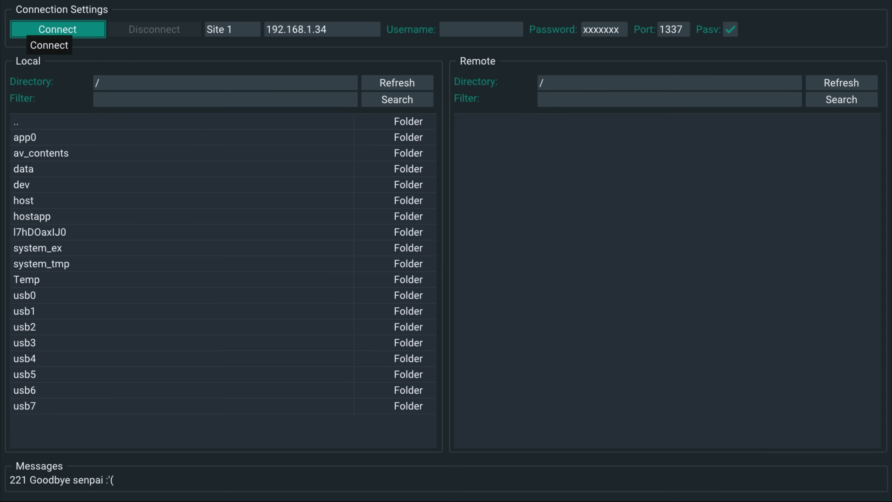
Move between the server address and saved site fields of the FTP client
{"action": "key", "text": "Right"}
{"action": "key", "text": "Right"}
{"action": "key", "text": "Left"}
{"action": "key", "text": "Left"}
{"action": "key", "text": "Right"}
{"action": "key", "text": "Right"}
{"action": "key", "text": "Right"}
{"action": "key", "text": "Right"}
{"action": "key", "text": "Left"}
{"action": "key", "text": "Left"}
{"action": "key", "text": "Left"}
{"action": "key", "text": "Right"}
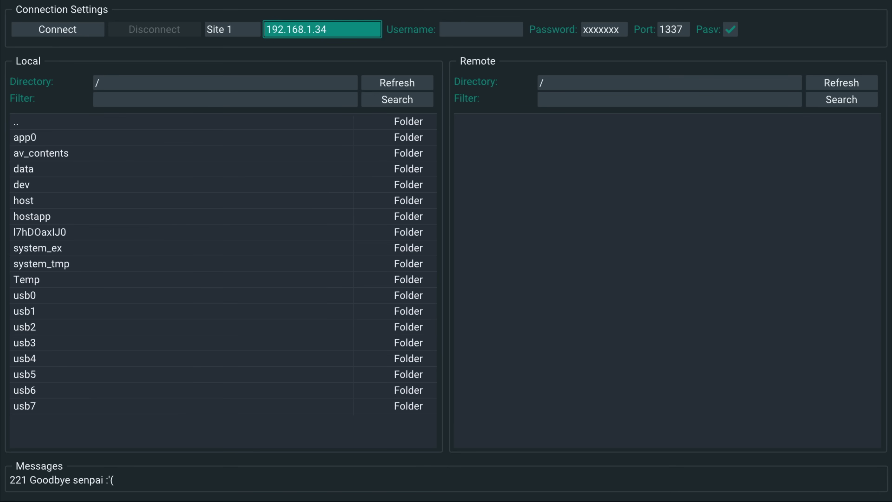
{"action": "left_click", "coordinate": [232, 29]}
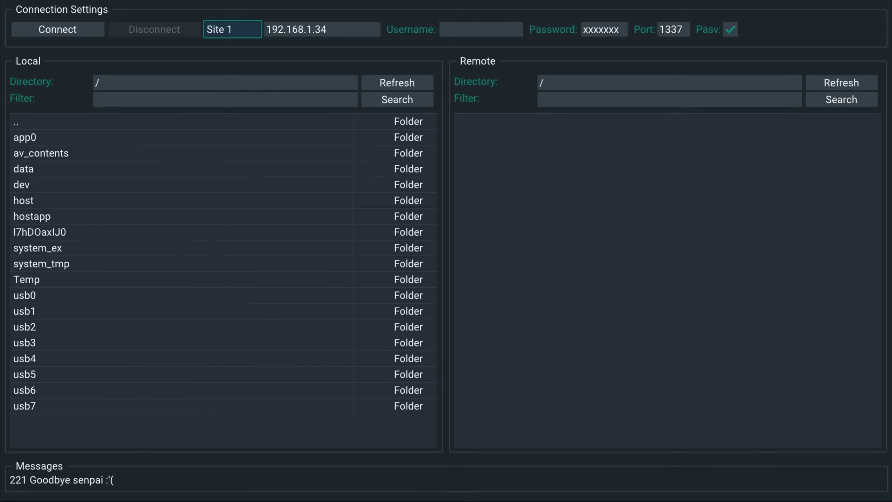
{"action": "key", "text": "shift+Tab"}
{"action": "key", "text": "Tab"}
{"action": "key", "text": "Tab"}
{"action": "key", "text": "Tab"}
{"action": "key", "text": "shift+Tab"}
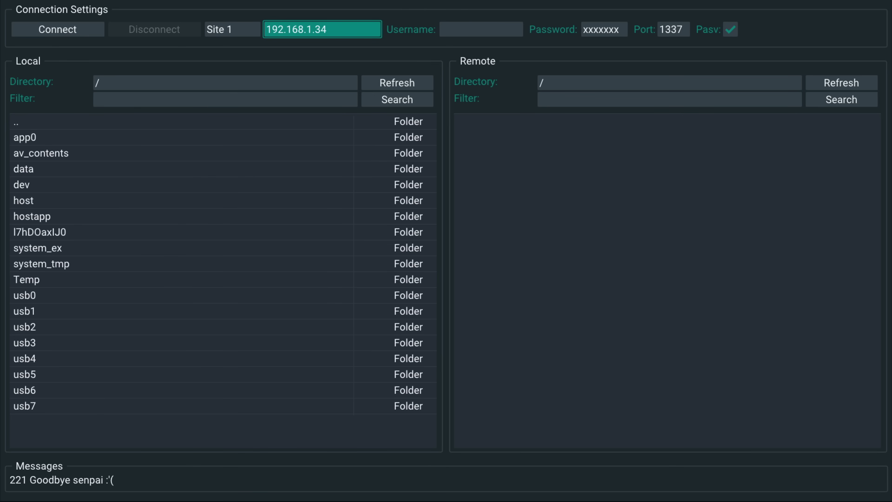
{"action": "key", "text": "Right"}
{"action": "key", "text": "Left"}
{"action": "key", "text": "Left"}
{"action": "key", "text": "Left"}
{"action": "key", "text": "Right"}
{"action": "key", "text": "Right"}
{"action": "key", "text": "Left"}
{"action": "key", "text": "Right"}
Open GoldHEN's Servers Settings, showing the FTP Server on port 2121
{"action": "key", "text": "super"}
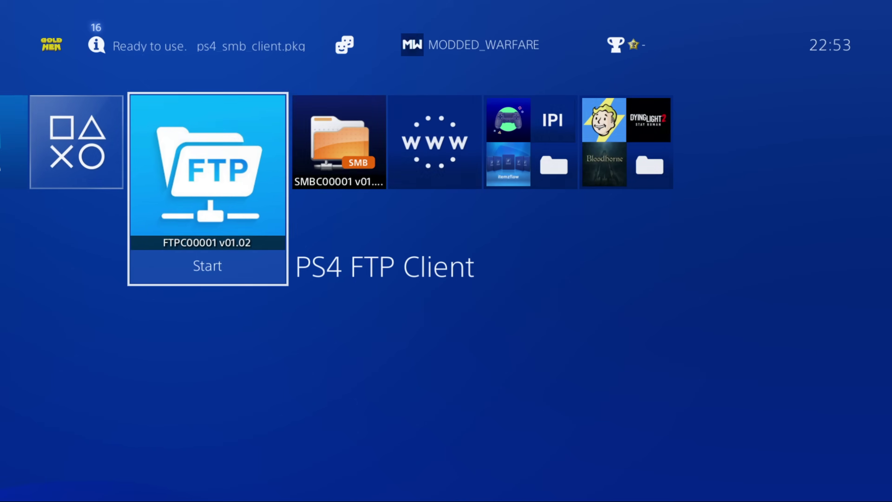
{"action": "key", "text": "Up"}
{"action": "key", "text": "Return"}
{"action": "key", "text": "Down"}
{"action": "key", "text": "Down"}
{"action": "key", "text": "Down"}
{"action": "key", "text": "Down"}
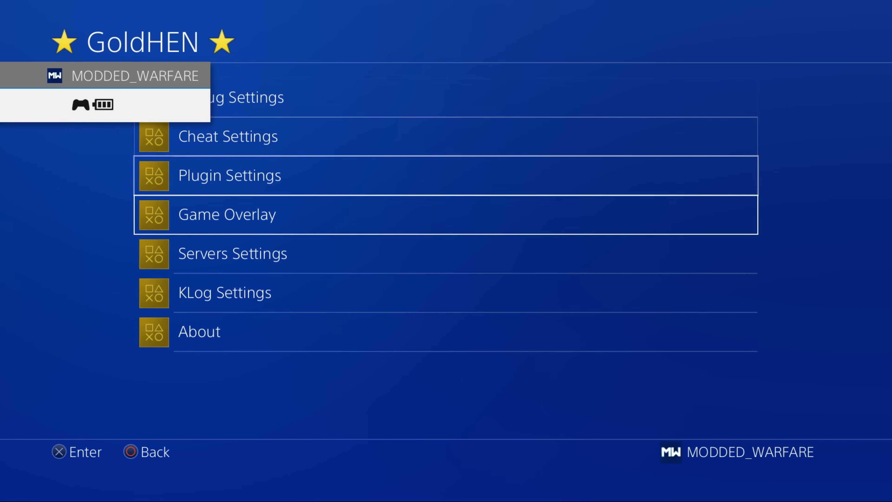
{"action": "key", "text": "Return"}
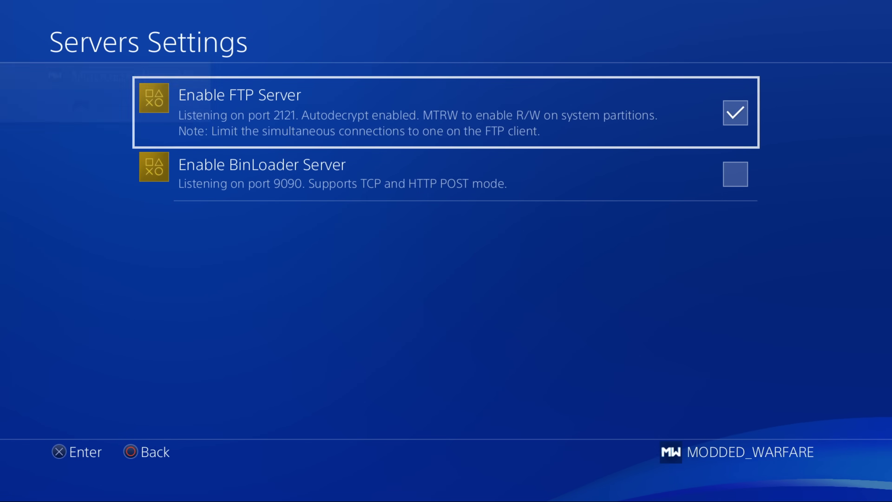
Return home and relaunch the PS4 FTP Client
{"action": "key", "text": "super"}
{"action": "key", "text": "Return"}
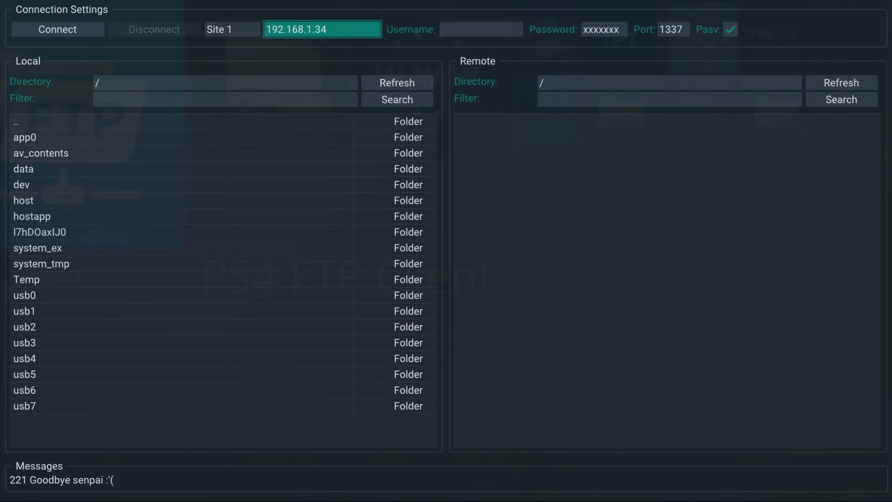
{"action": "key", "text": "Down"}
{"action": "key", "text": "Down"}
Enter the server address 127.0.01 and change the port from 1337 to 2121
{"action": "key", "text": "Up"}
{"action": "key", "text": "Up"}
{"action": "key", "text": "Right"}
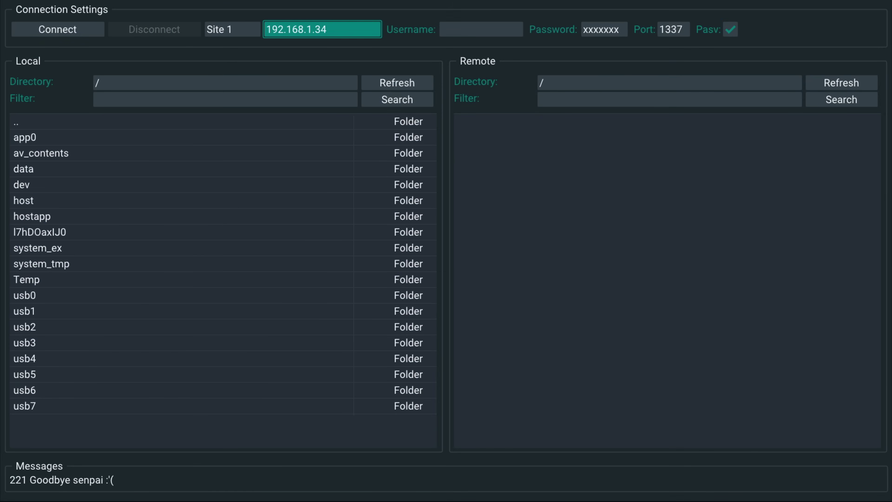
{"action": "key", "text": "Return"}
{"action": "key", "text": "BackSpace"}
{"action": "key", "text": "BackSpace"}
{"action": "key", "text": "BackSpace"}
{"action": "key", "text": "BackSpace"}
{"action": "key", "text": "BackSpace"}
{"action": "key", "text": "BackSpace"}
{"action": "key", "text": "BackSpace"}
{"action": "key", "text": "BackSpace"}
{"action": "key", "text": "BackSpace"}
{"action": "key", "text": "BackSpace"}
{"action": "key", "text": "BackSpace"}
{"action": "key", "text": "BackSpace"}
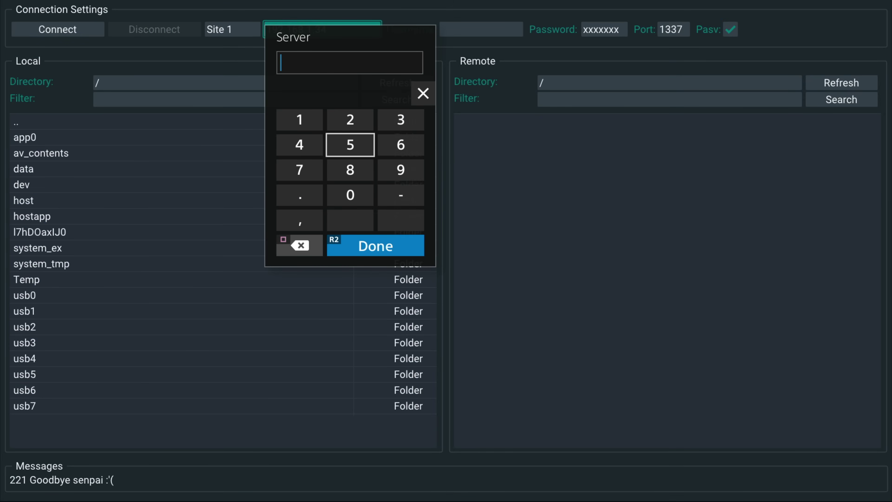
{"action": "key", "text": "Left"}
{"action": "key", "text": "Up"}
{"action": "type", "text": "12"}
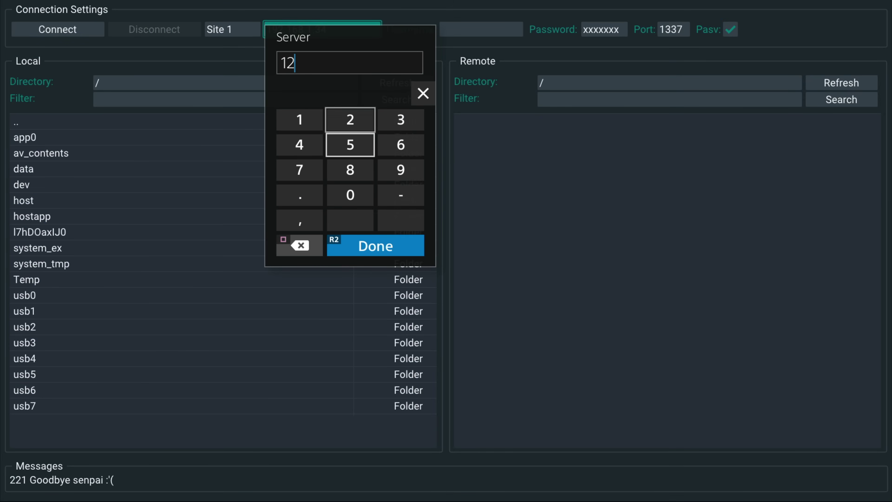
{"action": "type", "text": "7.0.0"}
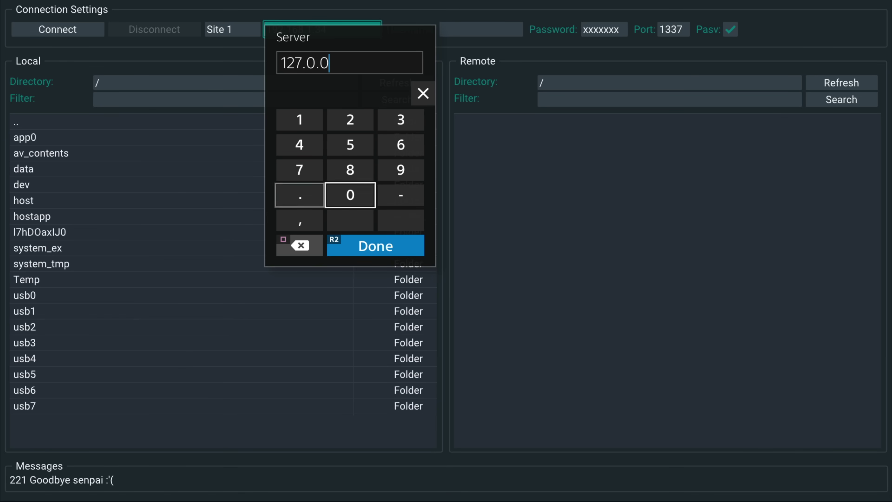
{"action": "type", "text": "1"}
{"action": "key", "text": "Return"}
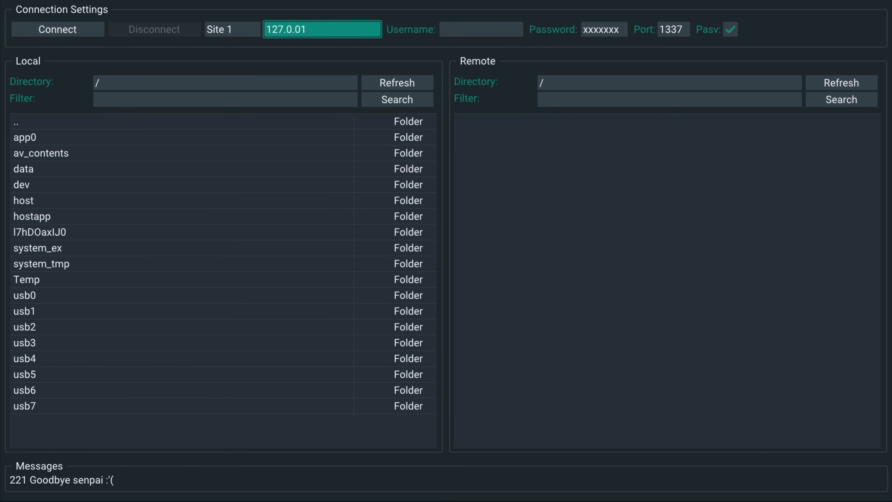
{"action": "key", "text": "Right"}
{"action": "key", "text": "Right"}
{"action": "key", "text": "Right"}
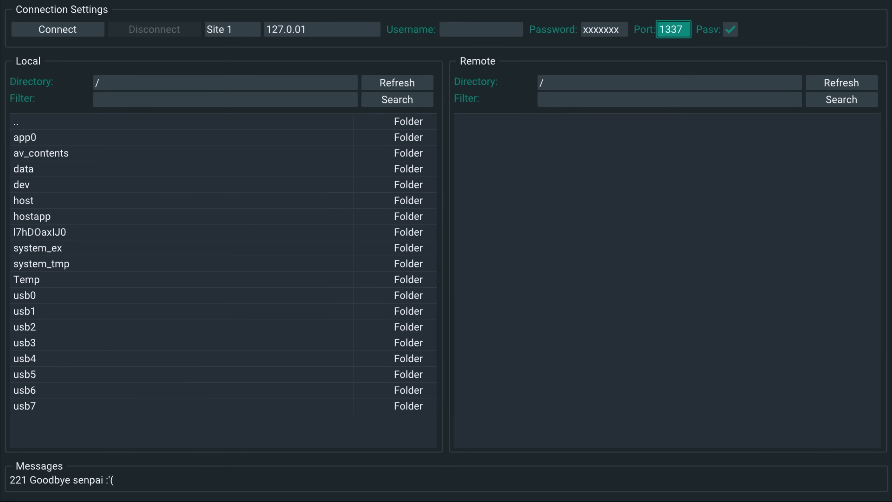
{"action": "key", "text": "Return"}
{"action": "key", "text": "BackSpace"}
{"action": "key", "text": "BackSpace"}
{"action": "key", "text": "BackSpace"}
{"action": "key", "text": "BackSpace"}
{"action": "type", "text": "2121"}
{"action": "key", "text": "Down"}
{"action": "key", "text": "Down"}
{"action": "key", "text": "Down"}
{"action": "key", "text": "Down"}
{"action": "key", "text": "Return"}
Attempt to connect, then correct the server address to 127.0.0.1
{"action": "key", "text": "Left"}
{"action": "key", "text": "Left"}
{"action": "key", "text": "Left"}
{"action": "key", "text": "Left"}
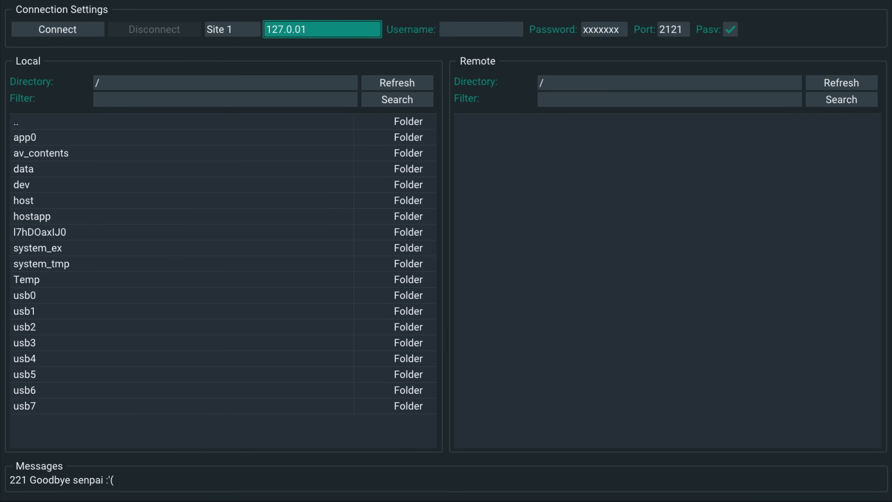
{"action": "key", "text": "Return"}
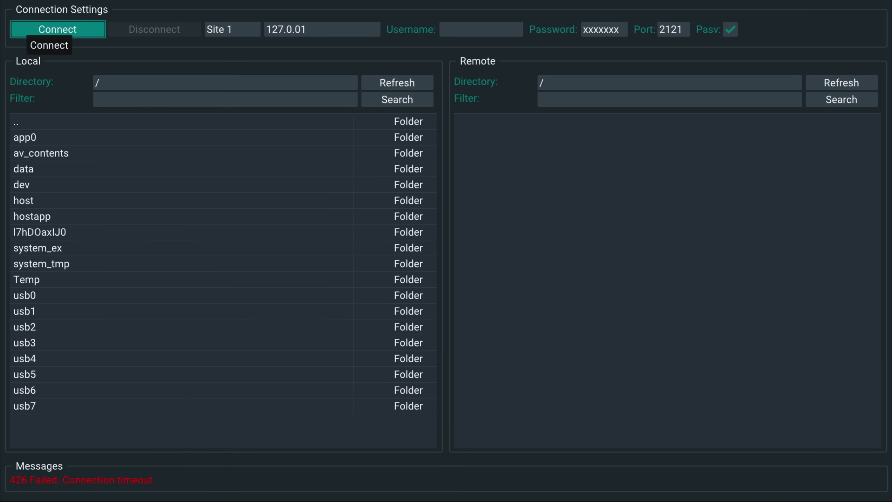
{"action": "key", "text": "Right"}
{"action": "key", "text": "Right"}
{"action": "key", "text": "Return"}
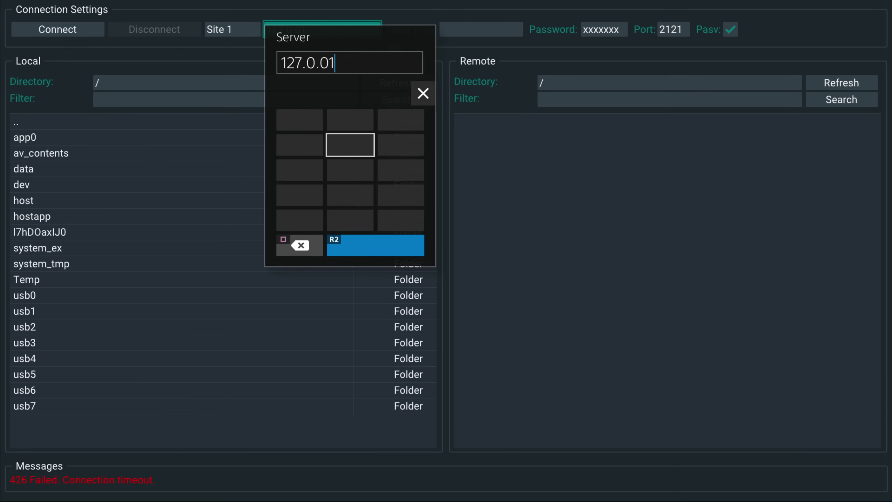
{"action": "key", "text": "Left"}
{"action": "key", "text": "Right"}
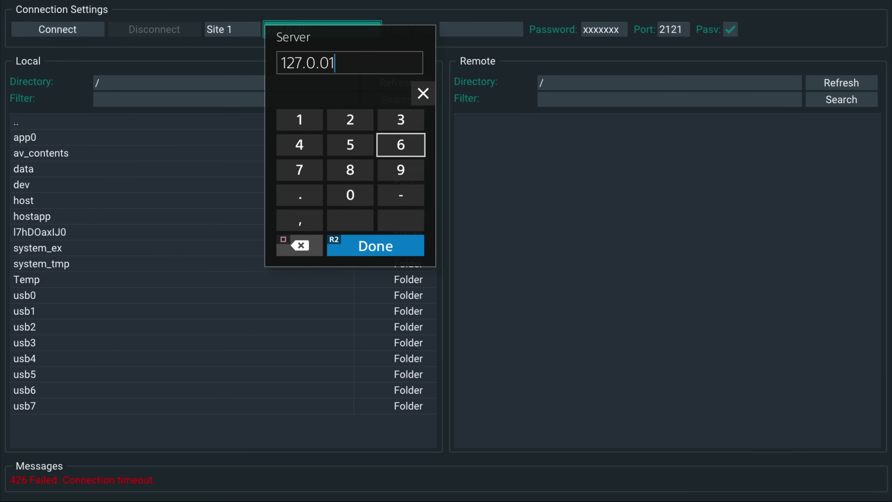
{"action": "key", "text": "Delete"}
{"action": "key", "text": "Left"}
{"action": "key", "text": "Left"}
{"action": "key", "text": "Down"}
{"action": "key", "text": "Down"}
{"action": "key", "text": "Return"}
{"action": "key", "text": "Up"}
{"action": "key", "text": "Up"}
{"action": "key", "text": "Up"}
{"action": "key", "text": "Return"}
{"action": "key", "text": "Escape"}
{"action": "key", "text": "Left"}
{"action": "key", "text": "Left"}
{"action": "key", "text": "Return"}
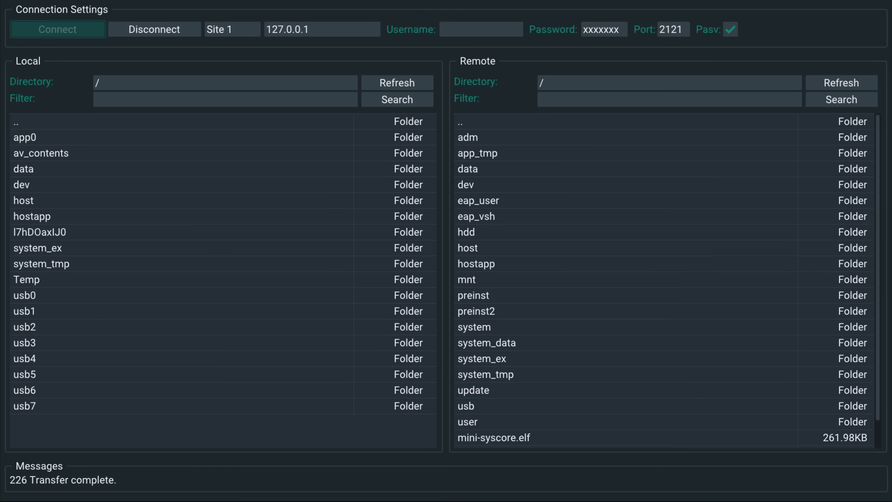
{"action": "key", "text": "Right"}
{"action": "key", "text": "Down"}
{"action": "key", "text": "Down"}
{"action": "key", "text": "Down"}
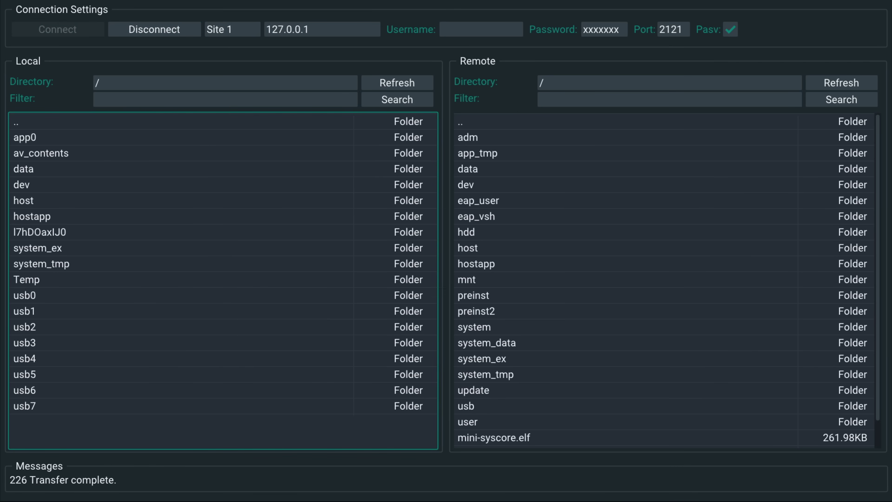
{"action": "key", "text": "Right"}
{"action": "key", "text": "Left"}
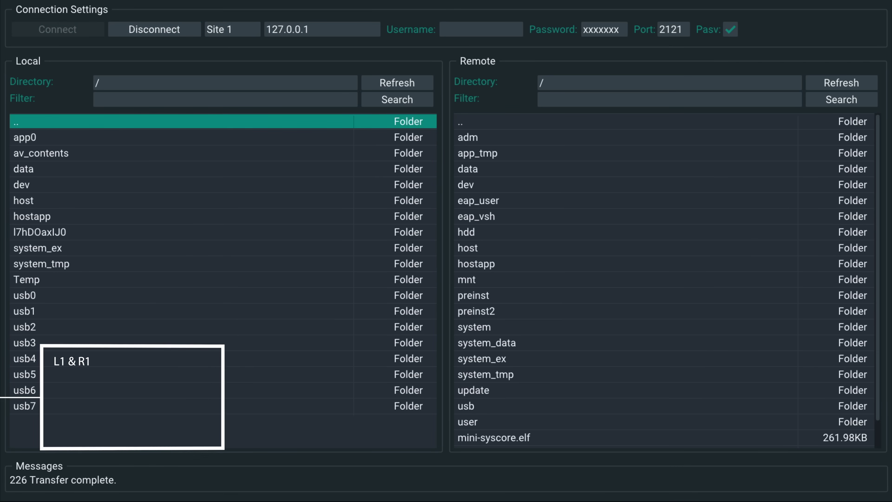
{"action": "key", "text": "Down"}
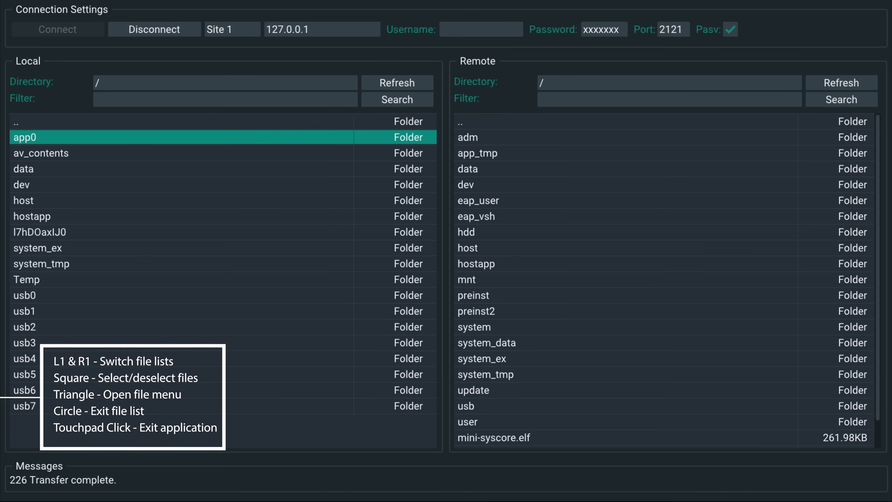
Browse to the local /data folder and the remote /mnt/usb0 drive
{"action": "key", "text": "Down"}
{"action": "key", "text": "Down"}
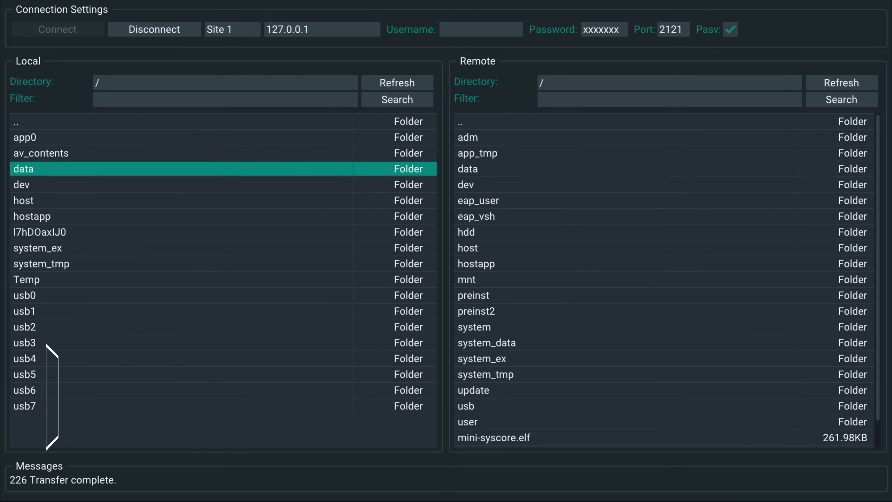
{"action": "key", "text": "Return"}
{"action": "key", "text": "Down"}
{"action": "key", "text": "Down"}
{"action": "key", "text": "Down"}
{"action": "key", "text": "Return"}
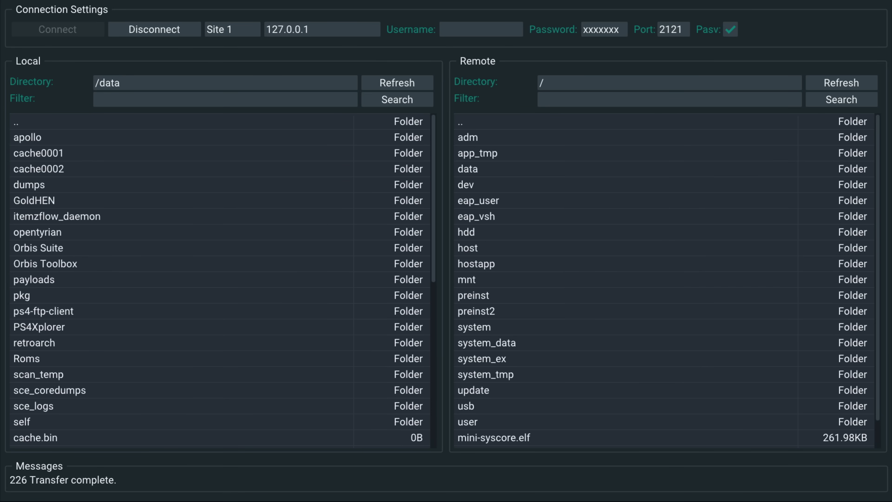
{"action": "key", "text": "Right"}
{"action": "key", "text": "Down"}
{"action": "key", "text": "Down"}
{"action": "key", "text": "Down"}
{"action": "key", "text": "Down"}
{"action": "key", "text": "Down"}
{"action": "key", "text": "Down"}
{"action": "key", "text": "Down"}
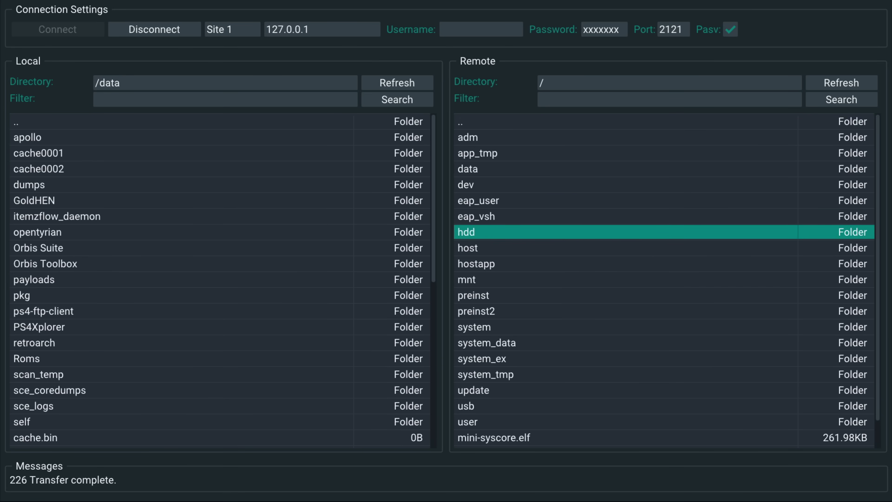
{"action": "key", "text": "Down"}
{"action": "key", "text": "Down"}
{"action": "key", "text": "Down"}
{"action": "key", "text": "Return"}
{"action": "key", "text": "Down"}
{"action": "key", "text": "Down"}
{"action": "key", "text": "Down"}
{"action": "key", "text": "Down"}
{"action": "key", "text": "Down"}
{"action": "key", "text": "Down"}
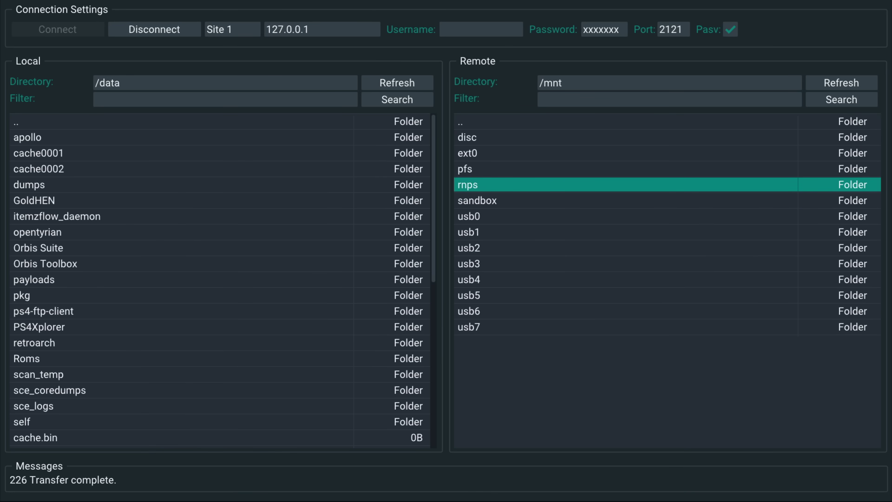
{"action": "key", "text": "Return"}
{"action": "key", "text": "Down"}
{"action": "key", "text": "Down"}
{"action": "key", "text": "Down"}
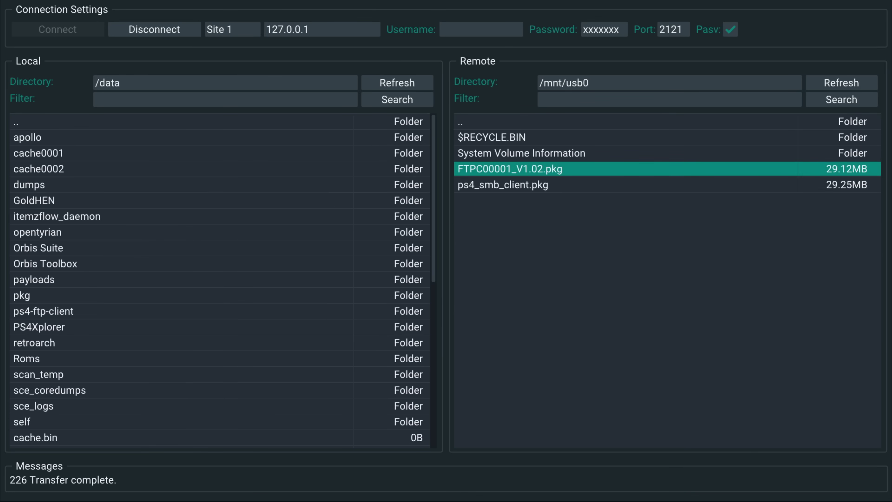
Download the marked FTPC00001_V1.02.pkg, ticking 'Always use this option' for overwrites
{"action": "key", "text": "space"}
{"action": "key", "text": "Escape"}
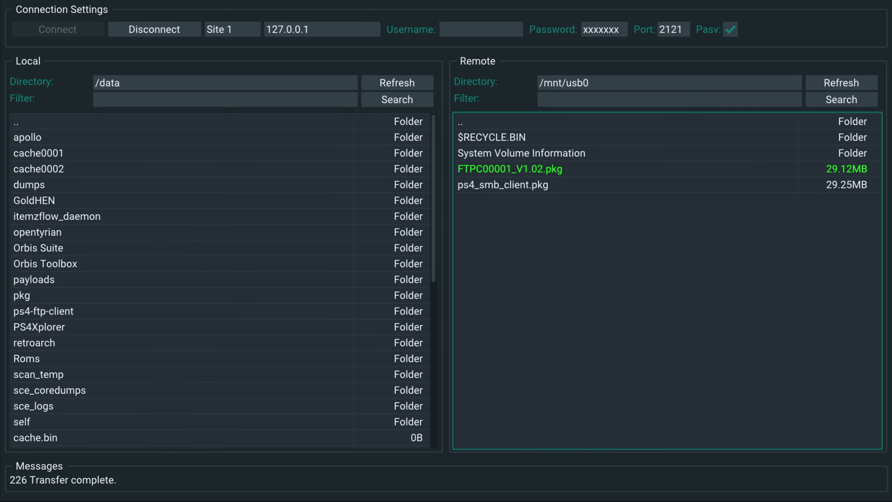
{"action": "key", "text": "Return"}
{"action": "key", "text": "Menu"}
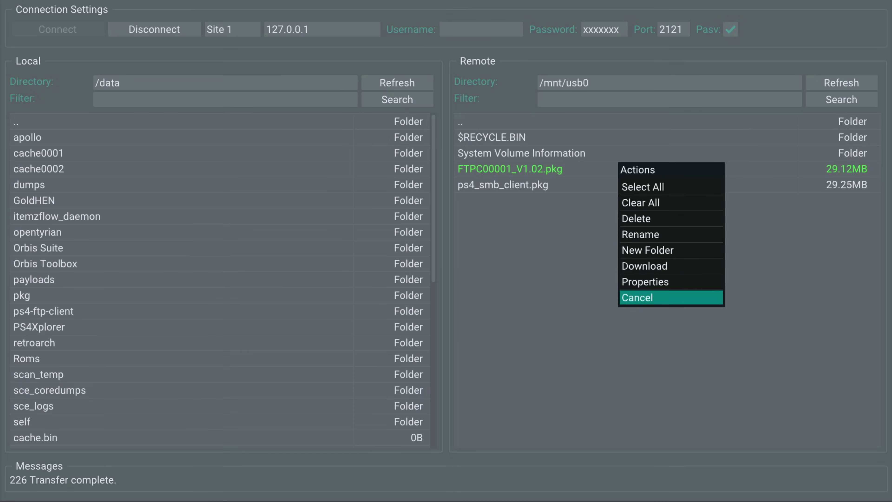
{"action": "key", "text": "Up"}
{"action": "key", "text": "Up"}
{"action": "key", "text": "Return"}
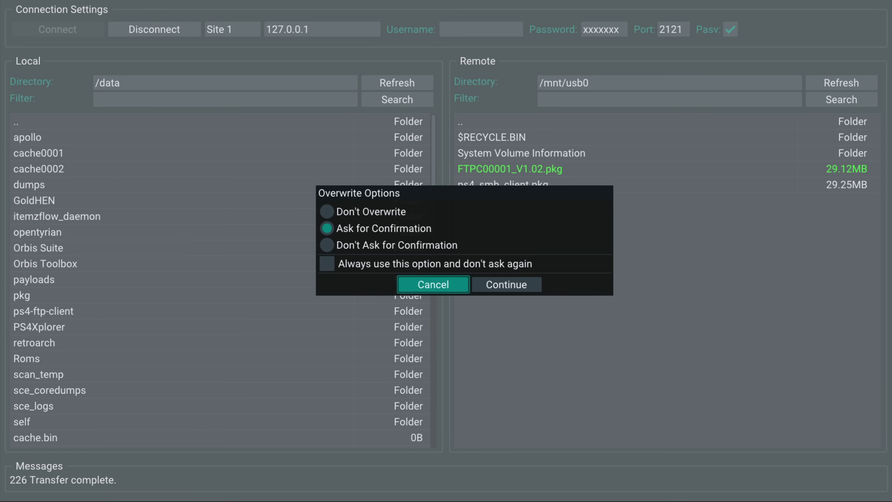
{"action": "key", "text": "Up"}
{"action": "key", "text": "Up"}
{"action": "key", "text": "Down"}
{"action": "key", "text": "Return"}
{"action": "key", "text": "Down"}
{"action": "key", "text": "Right"}
{"action": "key", "text": "Return"}
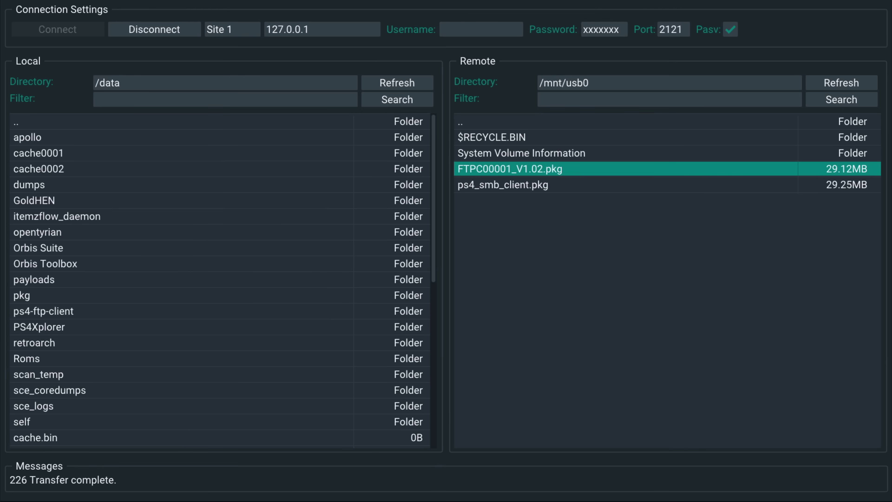
Browse the local /data folder to check for the downloaded pkg
{"action": "key", "text": "Left"}
{"action": "key", "text": "Down"}
{"action": "key", "text": "Down"}
{"action": "key", "text": "Down"}
{"action": "key", "text": "Down"}
{"action": "key", "text": "Down"}
{"action": "key", "text": "Down"}
{"action": "key", "text": "Down"}
{"action": "key", "text": "Up"}
{"action": "key", "text": "Up"}
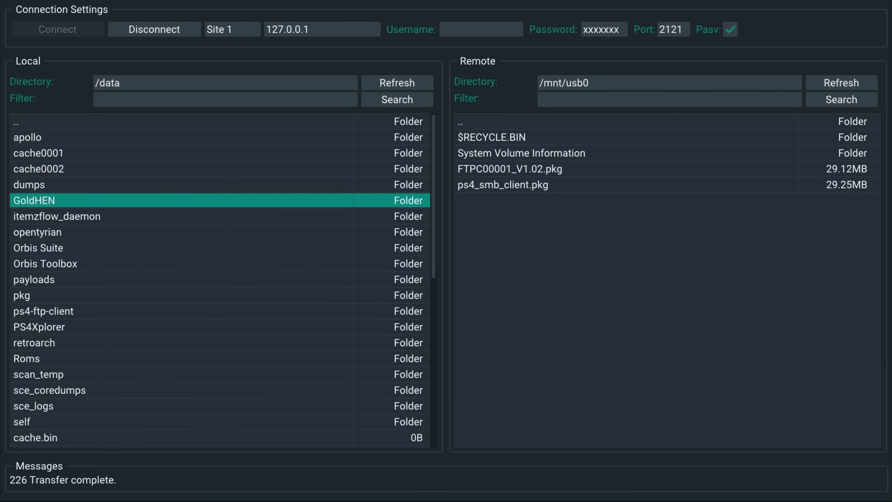
{"action": "key", "text": "Down"}
{"action": "key", "text": "Down"}
{"action": "key", "text": "Down"}
{"action": "key", "text": "Down"}
{"action": "key", "text": "Down"}
{"action": "key", "text": "Down"}
{"action": "key", "text": "Down"}
{"action": "key", "text": "Down"}
{"action": "key", "text": "Down"}
{"action": "key", "text": "Down"}
{"action": "key", "text": "Down"}
{"action": "key", "text": "Down"}
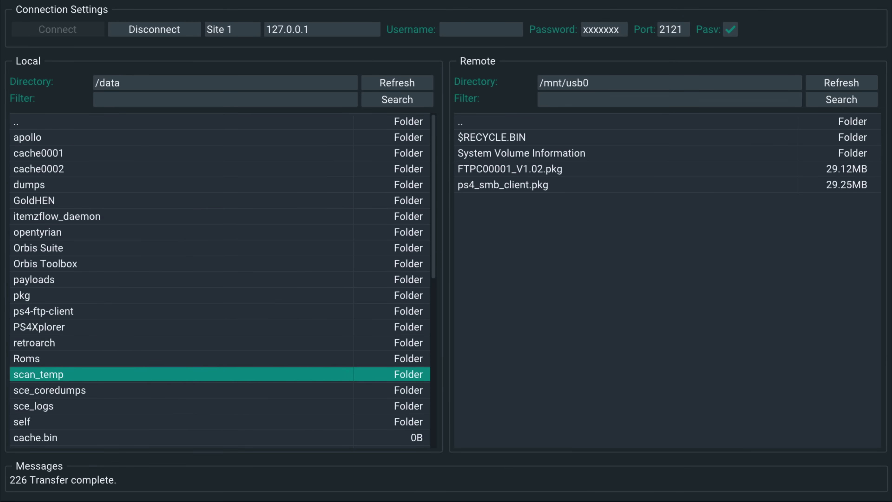
{"action": "key", "text": "Down"}
Mark FTPC00001_V1.02.pkg in local /data, choose Delete and confirm Yes
{"action": "key", "text": "Up"}
{"action": "key", "text": "Up"}
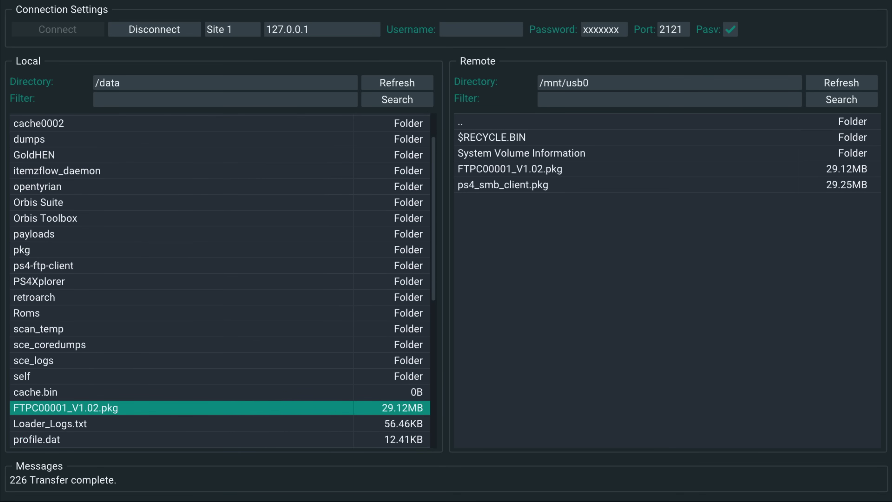
{"action": "key", "text": "space"}
{"action": "key", "text": "Return"}
{"action": "key", "text": "Up"}
{"action": "key", "text": "Up"}
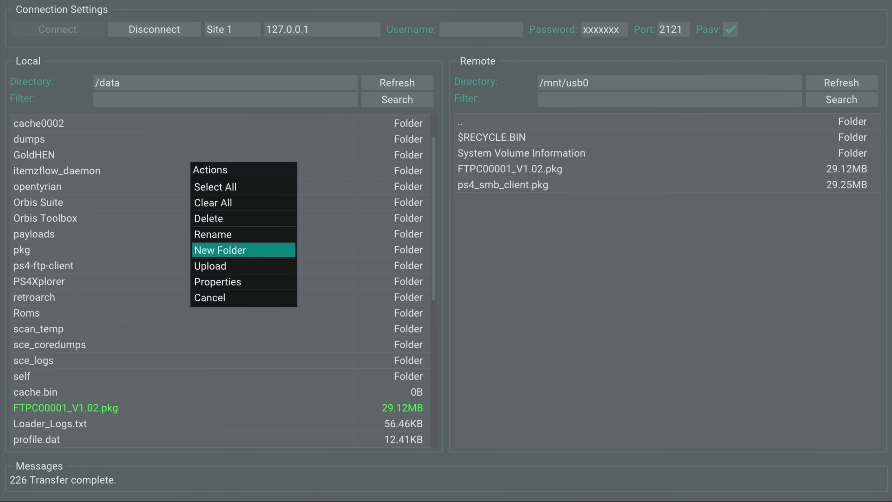
{"action": "key", "text": "Up"}
{"action": "key", "text": "Up"}
{"action": "key", "text": "Up"}
{"action": "key", "text": "Return"}
{"action": "key", "text": "Right"}
{"action": "key", "text": "Return"}
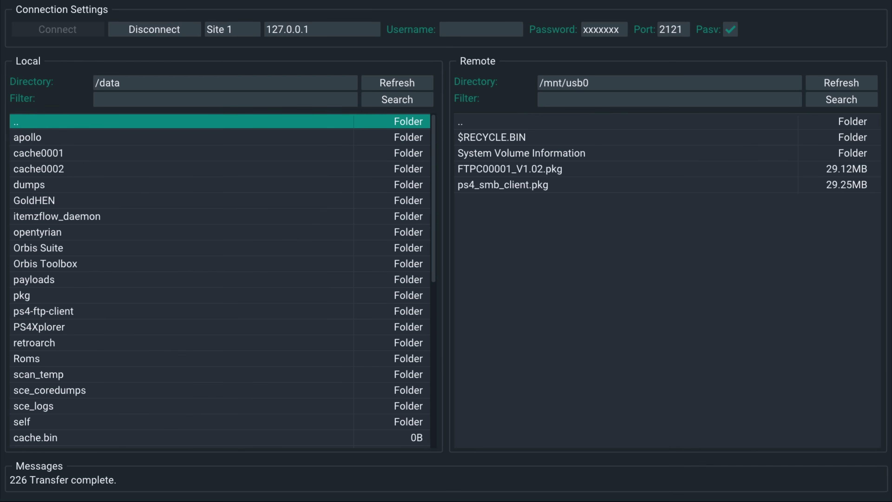
{"action": "key", "text": "Down"}
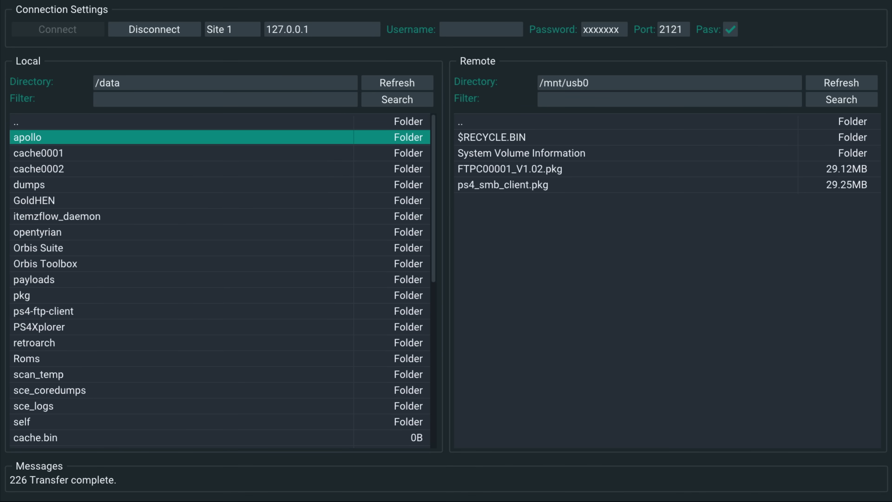
Disconnect, close the FTP Client app from the home screen, and launch PS4 SMB Client
{"action": "key", "text": "Escape"}
{"action": "key", "text": "Up"}
{"action": "key", "text": "super"}
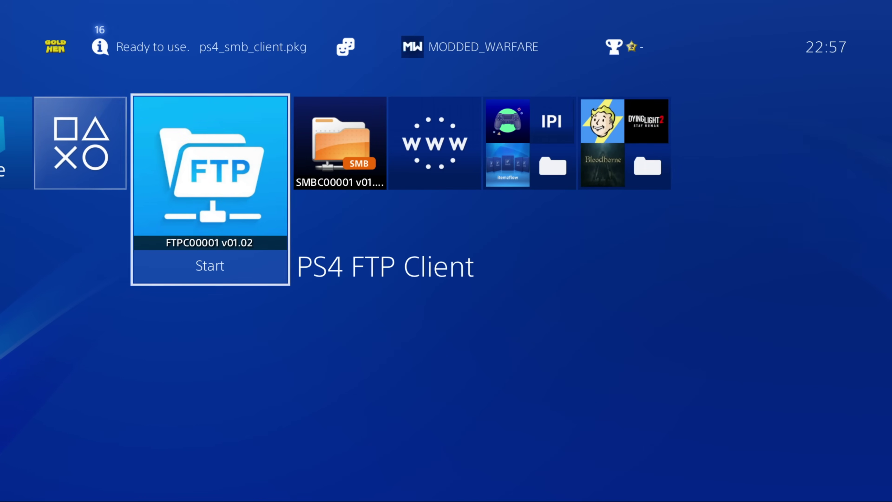
{"action": "key", "text": "Menu"}
{"action": "key", "text": "Return"}
{"action": "key", "text": "Return"}
{"action": "key", "text": "Right"}
{"action": "key", "text": "Return"}
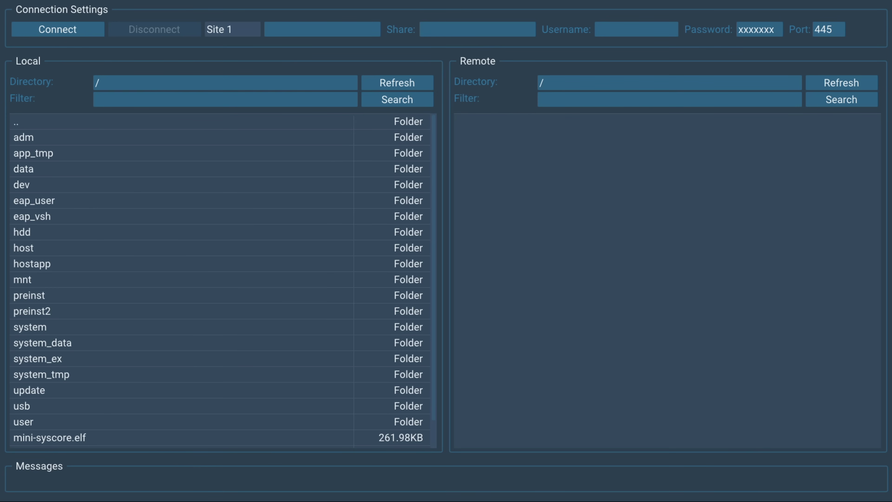
{"action": "key", "text": "Tab"}
{"action": "key", "text": "Tab"}
{"action": "key", "text": "Tab"}
{"action": "key", "text": "Tab"}
{"action": "key", "text": "Tab"}
{"action": "key", "text": "shift+Tab"}
{"action": "key", "text": "shift+Tab"}
{"action": "key", "text": "shift+Tab"}
{"action": "key", "text": "shift+Tab"}
{"action": "key", "text": "Tab"}
{"action": "key", "text": "Tab"}
{"action": "key", "text": "Tab"}
{"action": "key", "text": "shift+Tab"}
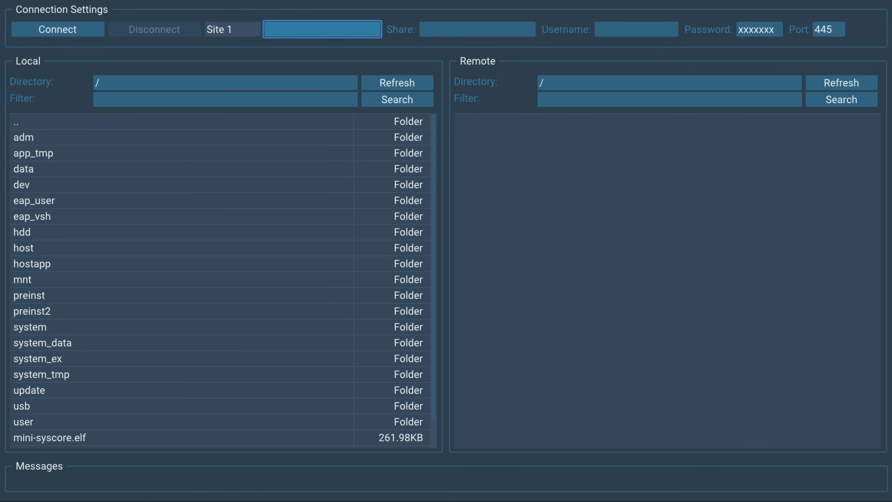
{"action": "key", "text": "shift+Tab"}
{"action": "key", "text": "Tab"}
{"action": "key", "text": "Tab"}
{"action": "key", "text": "shift+Tab"}
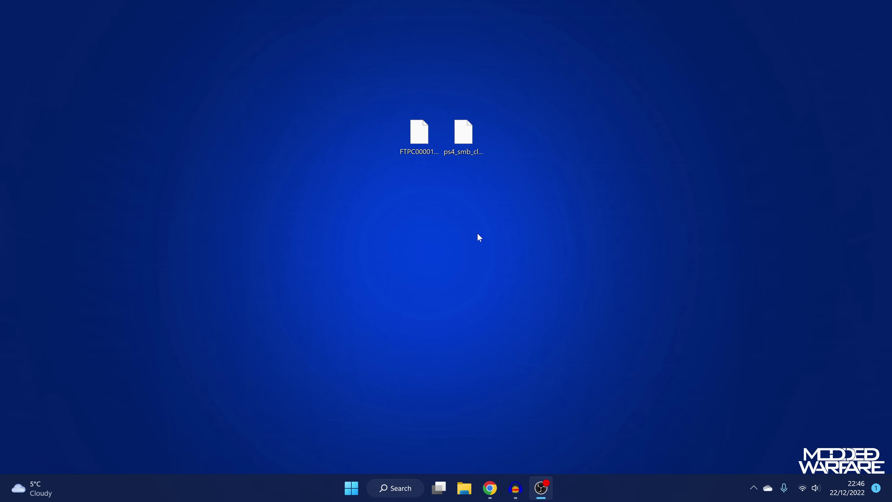
{"action": "right_click", "coordinate": [306, 127]}
{"action": "mouse_move", "coordinate": [353, 263]}
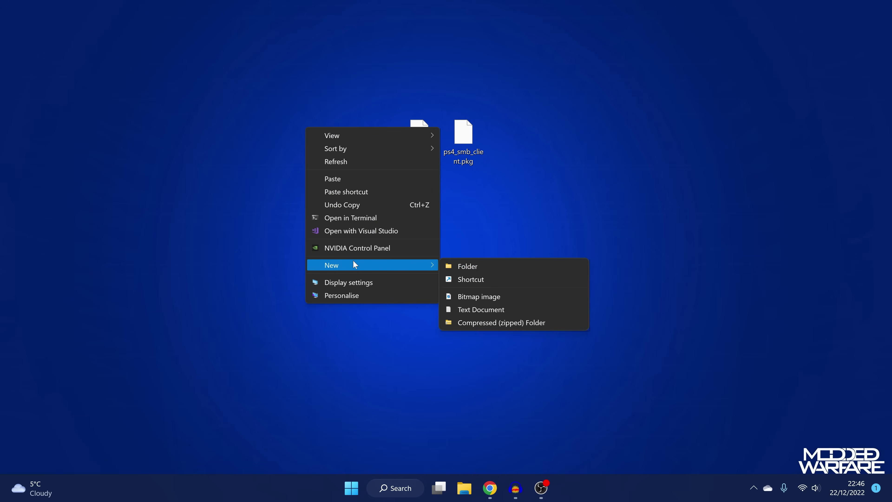
{"action": "left_click", "coordinate": [528, 271]}
{"action": "left_click_drag", "start_coordinate": [194, 179], "coordinate": [353, 59]}
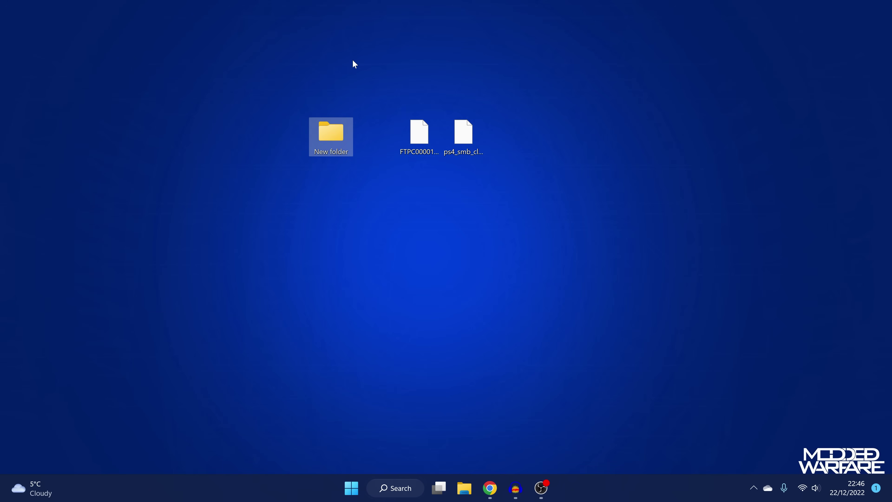
{"action": "key", "text": "Delete"}
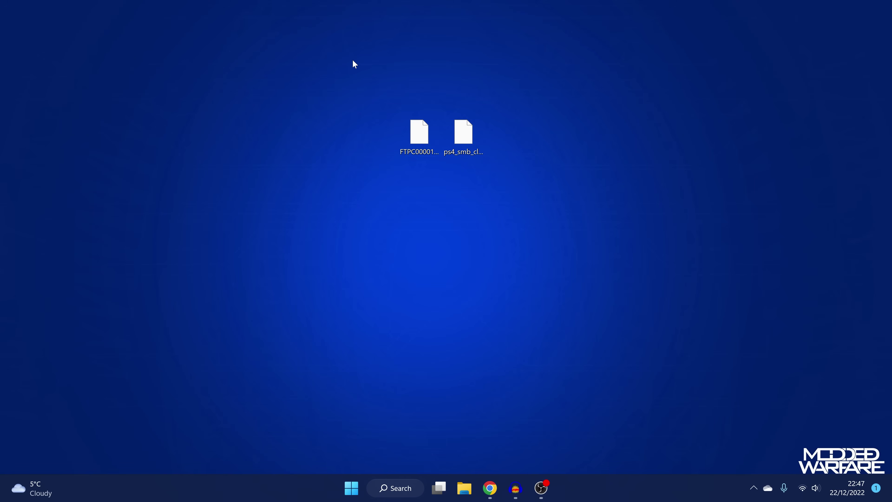
Open File Explorer and go to This PC > Local Disk (C:)
{"action": "left_click", "coordinate": [464, 487]}
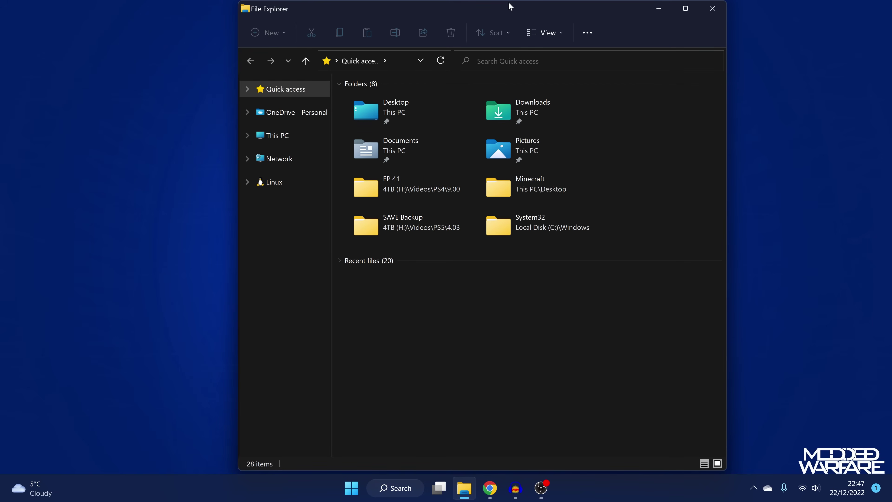
{"action": "left_click_drag", "start_coordinate": [510, 7], "coordinate": [506, 7]}
{"action": "left_click", "coordinate": [309, 137]}
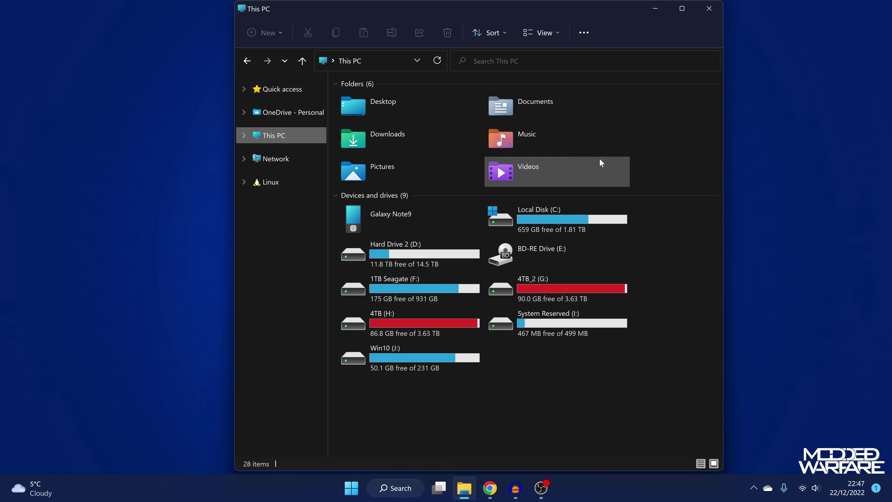
{"action": "left_click", "coordinate": [562, 220]}
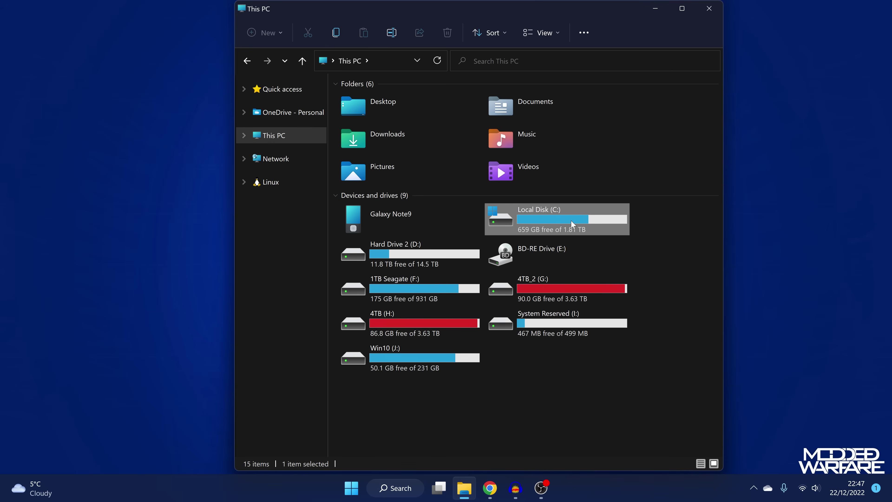
{"action": "double_click", "coordinate": [559, 223]}
{"action": "scroll", "coordinate": [474, 286], "scroll_direction": "down", "scroll_amount": 1}
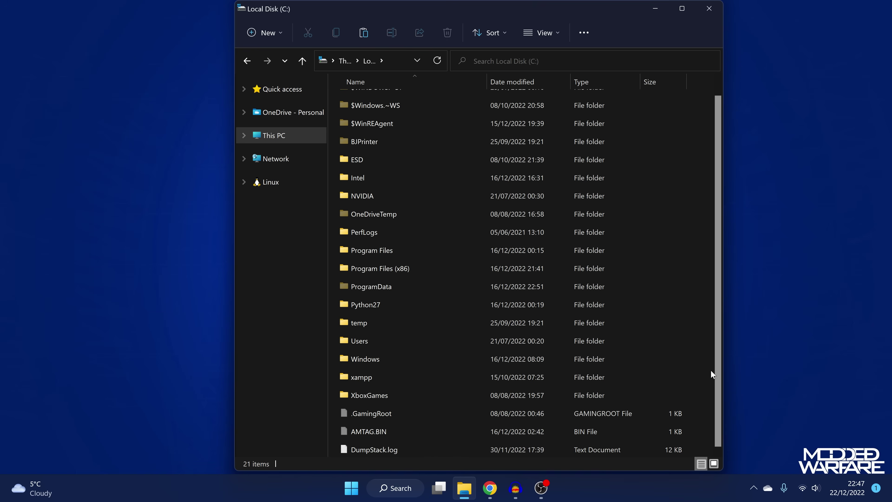
Create a new folder named share in C:
{"action": "right_click", "coordinate": [692, 372]}
{"action": "mouse_move", "coordinate": [717, 347]}
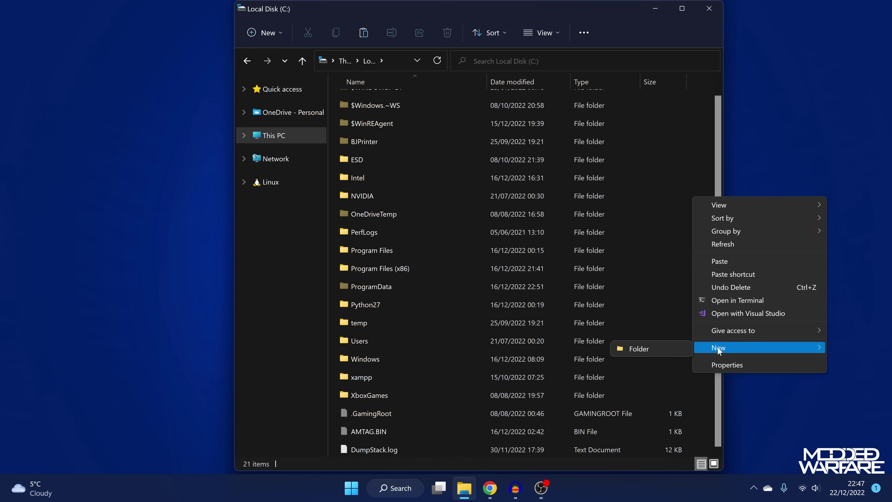
{"action": "left_click", "coordinate": [633, 352]}
{"action": "type", "text": "share"}
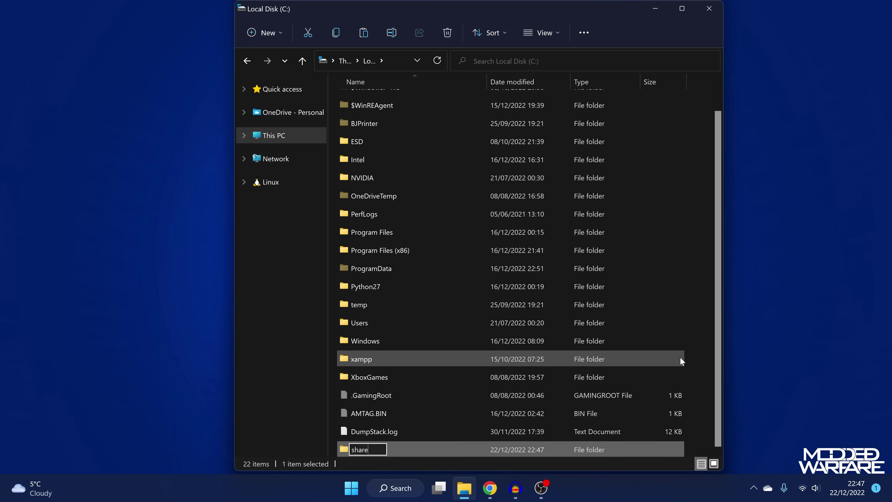
{"action": "key", "text": "Return"}
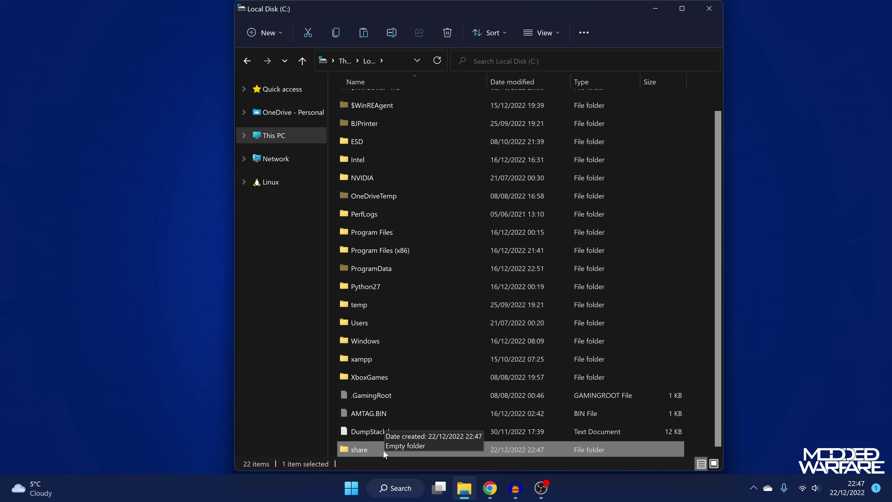
Give Everyone Read/Write access to the share folder through Give access to > Specific people
{"action": "right_click", "coordinate": [368, 450]}
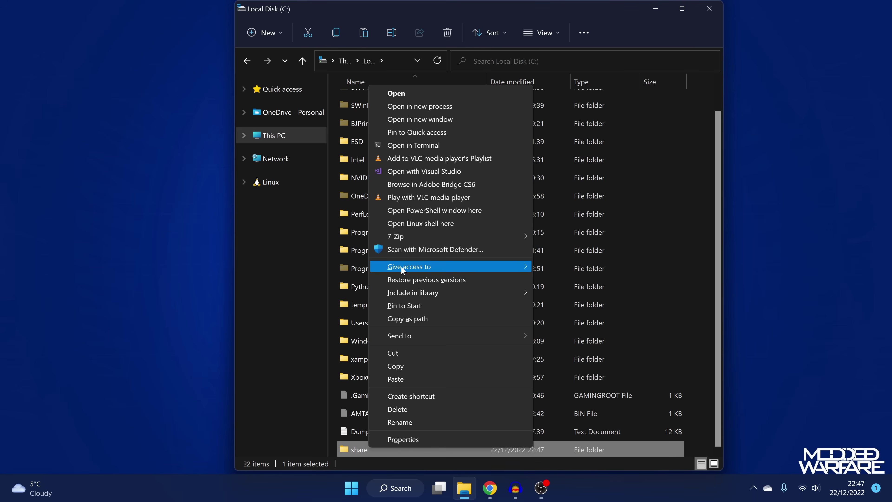
{"action": "mouse_move", "coordinate": [468, 269]}
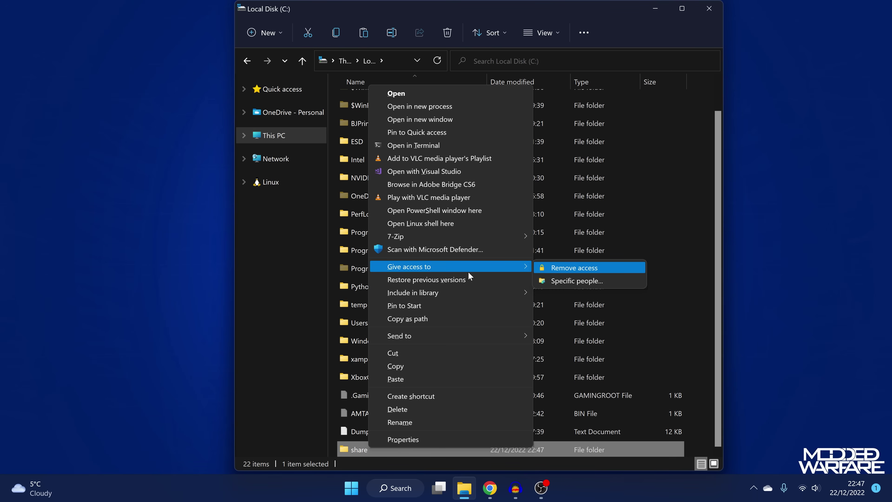
{"action": "left_click", "coordinate": [578, 285]}
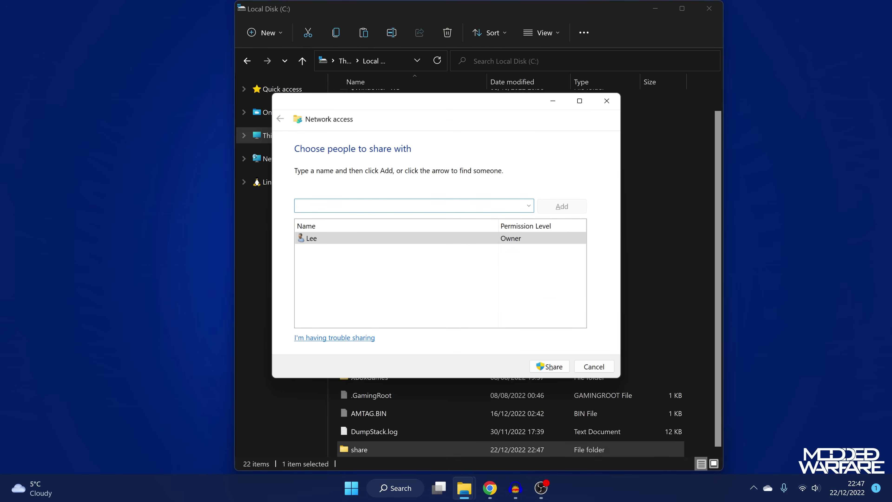
{"action": "type", "text": "Everyone"}
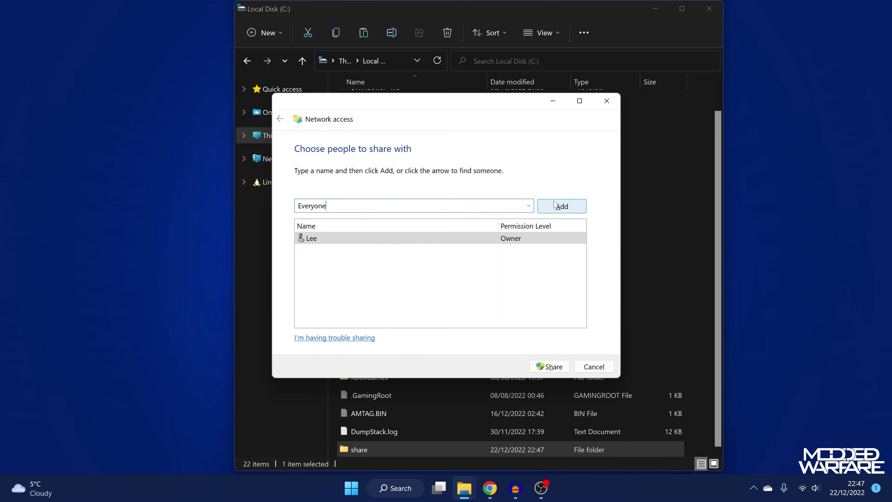
{"action": "left_click", "coordinate": [558, 211]}
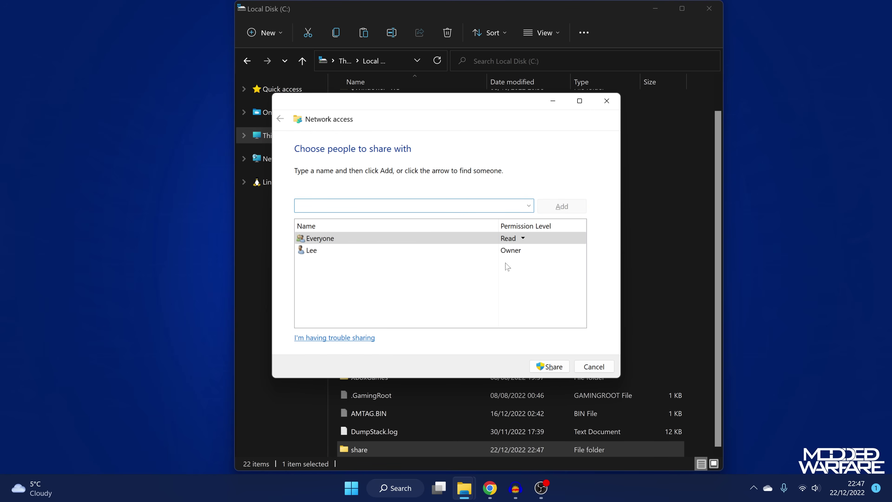
{"action": "left_click", "coordinate": [522, 238]}
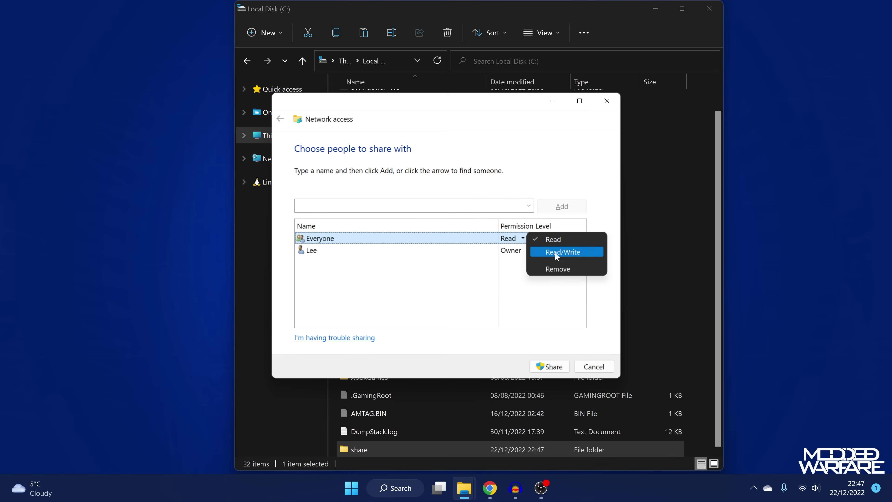
{"action": "left_click", "coordinate": [564, 252]}
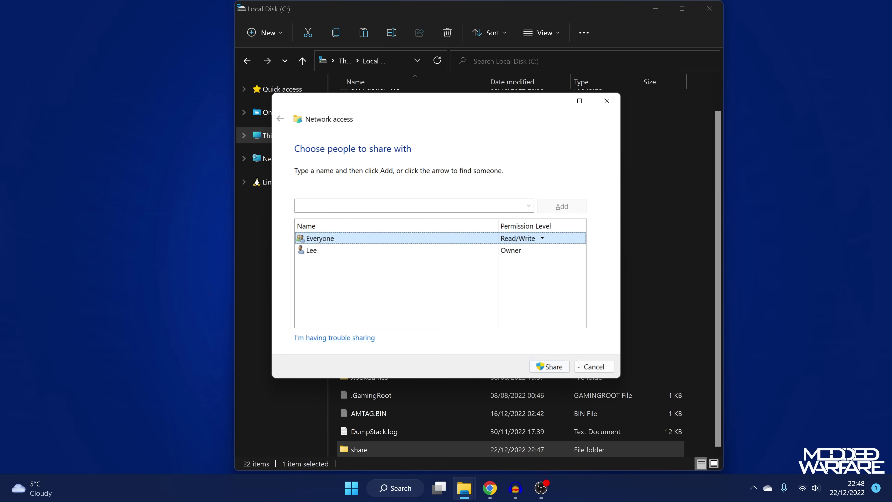
{"action": "left_click", "coordinate": [542, 365]}
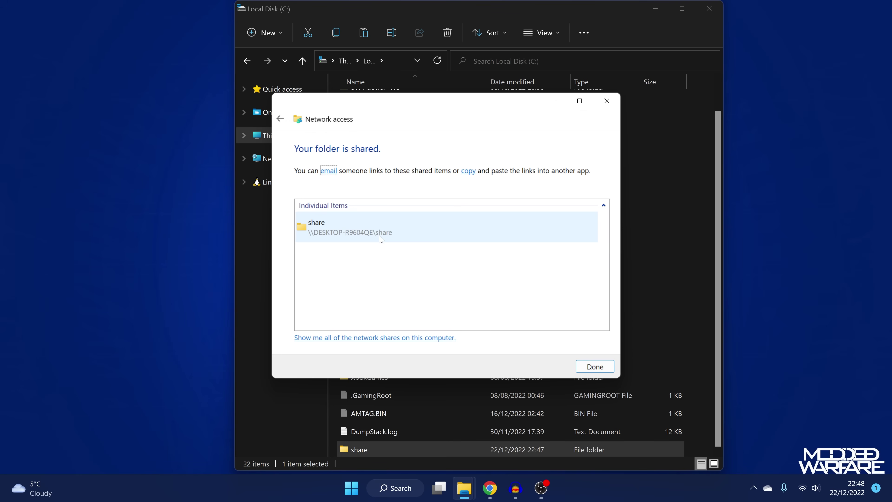
{"action": "left_click", "coordinate": [601, 370]}
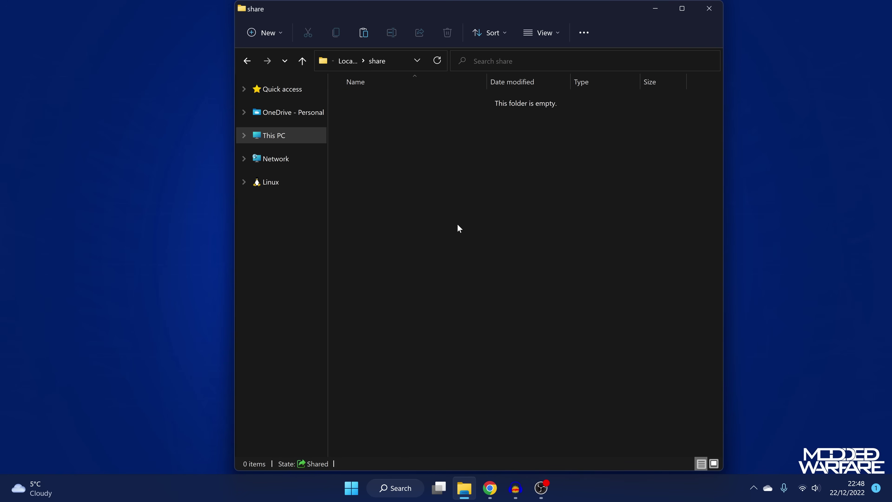
Send a desktop shortcut of share, close Explorer, and begin renaming the centred shortcut
{"action": "right_click", "coordinate": [400, 310]}
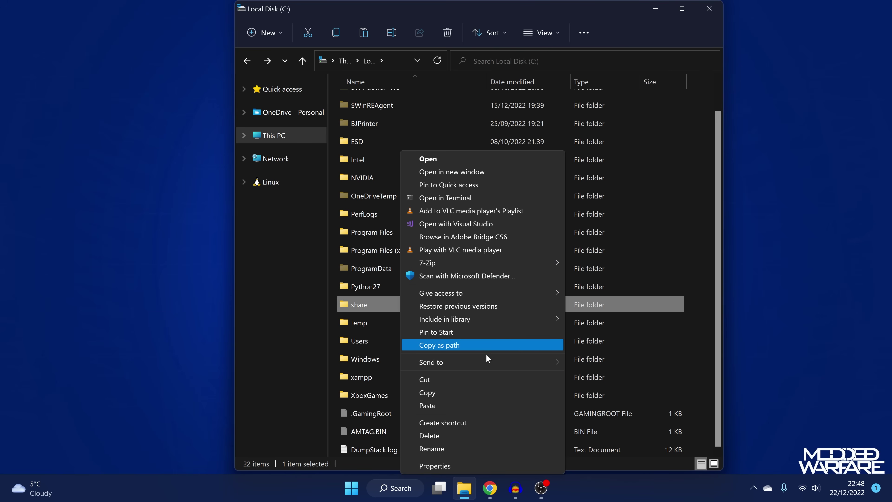
{"action": "mouse_move", "coordinate": [497, 362]}
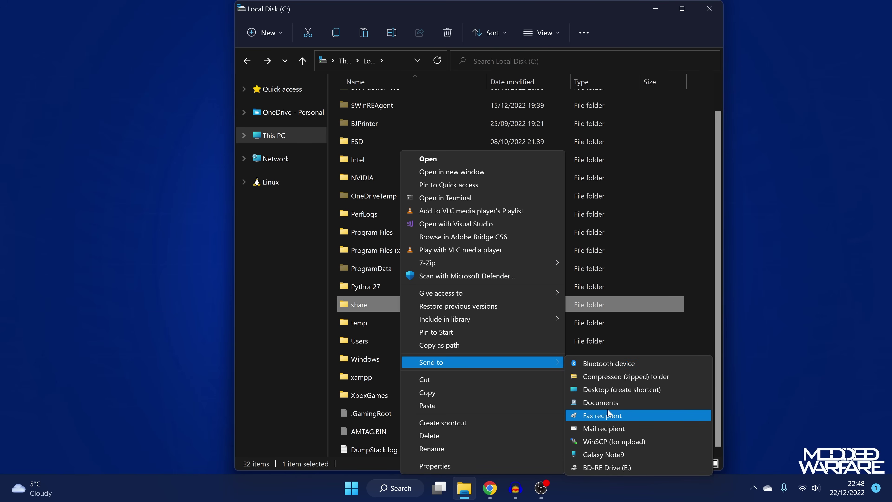
{"action": "left_click", "coordinate": [613, 389]}
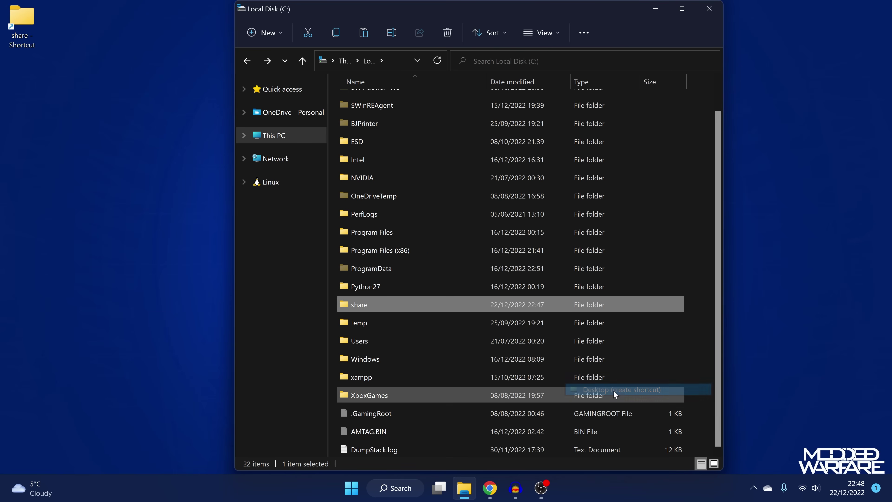
{"action": "left_click", "coordinate": [709, 8]}
{"action": "left_click_drag", "start_coordinate": [22, 28], "coordinate": [367, 142]}
{"action": "right_click", "coordinate": [367, 141]}
{"action": "left_click", "coordinate": [432, 440]}
Name the desktop shortcut PS4 Share
{"action": "type", "text": "PS4 Share"}
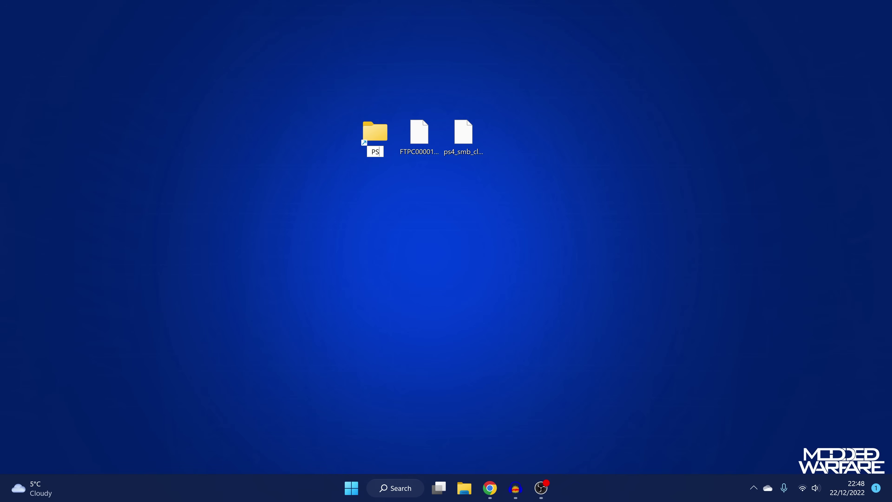
{"action": "key", "text": "Return"}
{"action": "left_click", "coordinate": [465, 365]}
Move Store-R2.pkg and the IV0000 FTP installer pkg into PS4 Share and verify them
{"action": "left_click_drag", "start_coordinate": [598, 215], "coordinate": [581, 164]}
{"action": "left_click", "coordinate": [552, 171]}
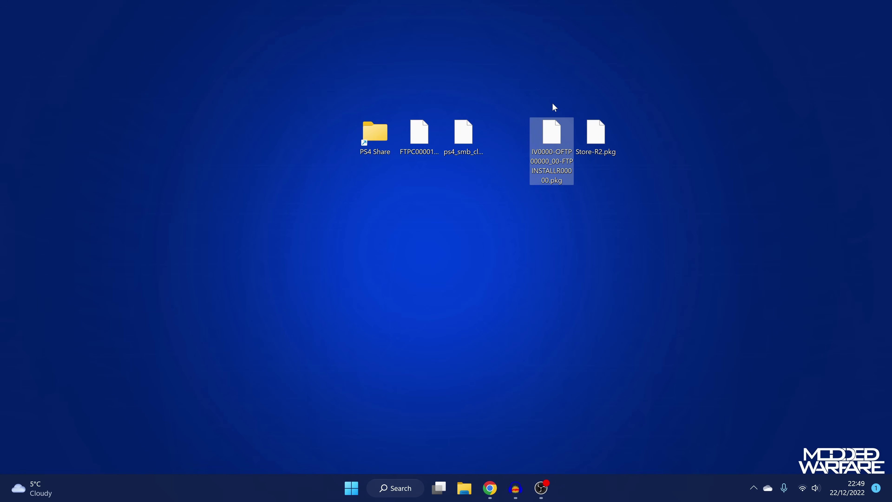
{"action": "left_click_drag", "start_coordinate": [604, 83], "coordinate": [599, 193]}
{"action": "left_click_drag", "start_coordinate": [663, 97], "coordinate": [540, 209]}
{"action": "left_click_drag", "start_coordinate": [560, 136], "coordinate": [376, 135]}
{"action": "double_click", "coordinate": [375, 135]}
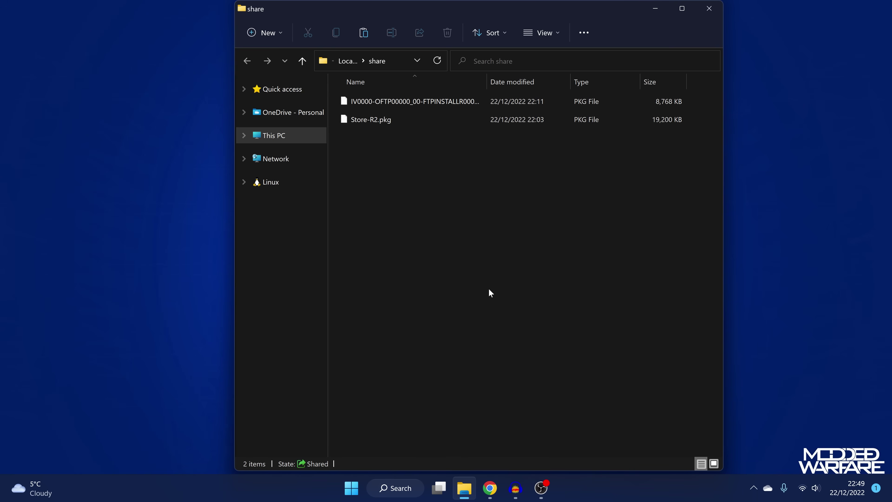
{"action": "left_click", "coordinate": [655, 9]}
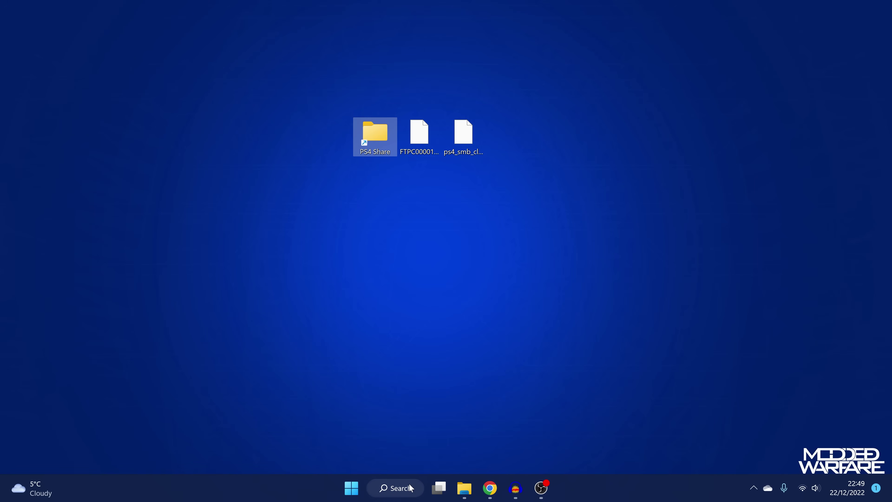
Open Control Panel by searching 'cont', then go to Network and Internet > Network and Sharing Centre
{"action": "left_click", "coordinate": [400, 483]}
{"action": "type", "text": "cont"}
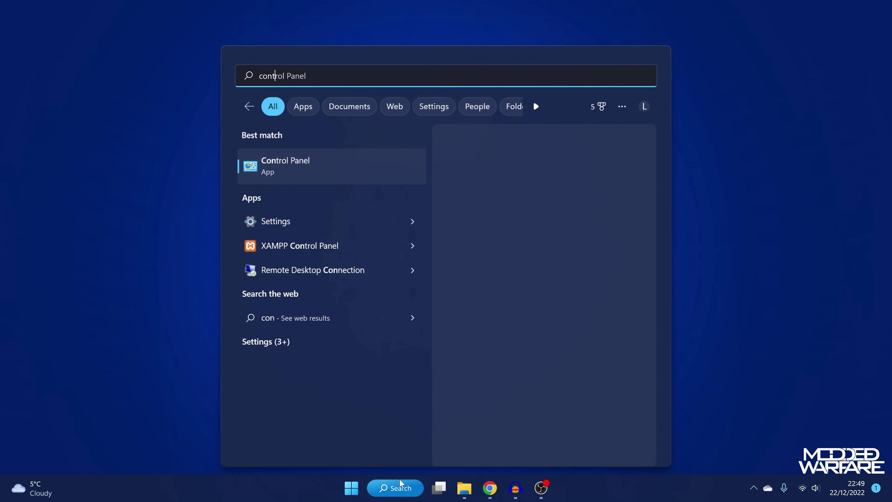
{"action": "key", "text": "Return"}
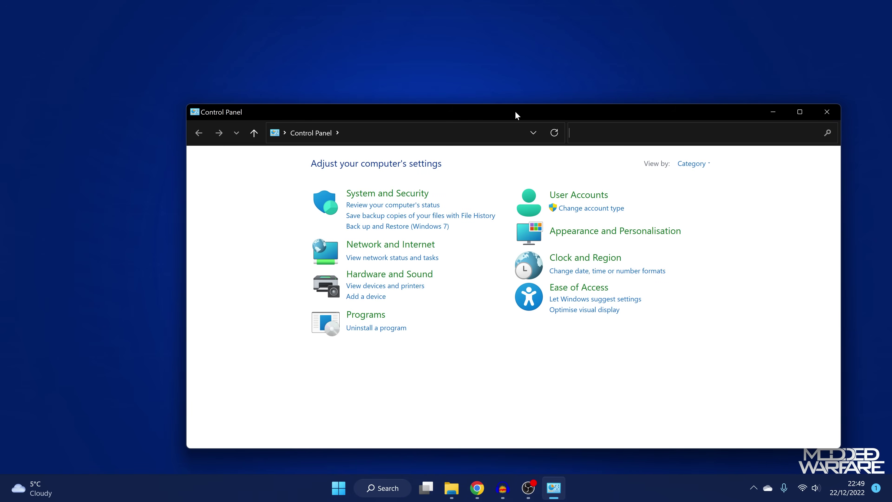
{"action": "left_click_drag", "start_coordinate": [516, 115], "coordinate": [480, 30]}
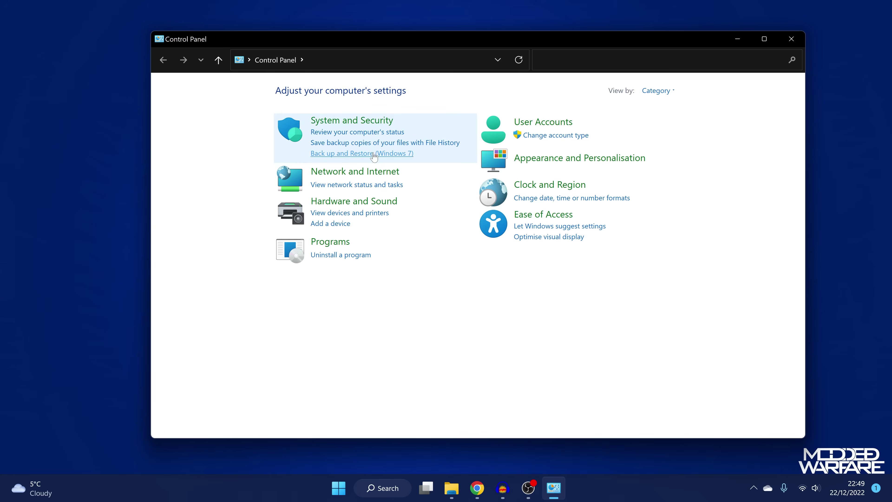
{"action": "left_click", "coordinate": [356, 171]}
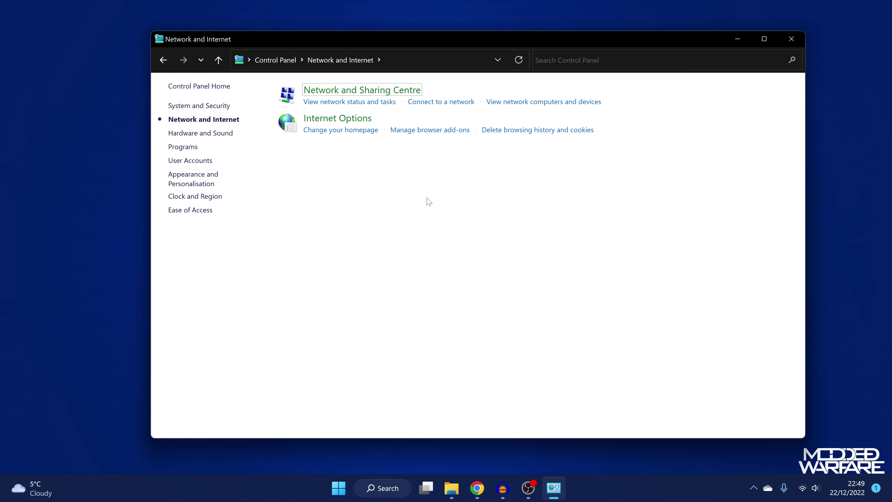
{"action": "left_click", "coordinate": [363, 90]}
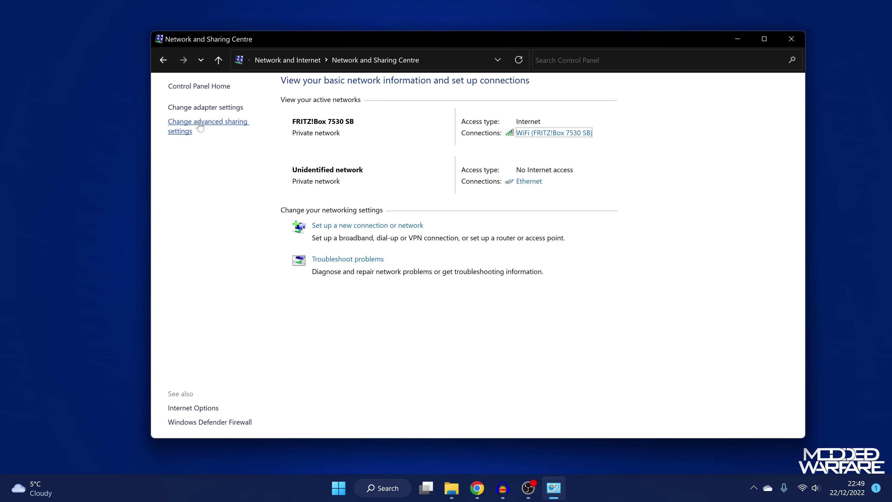
Enable file and printer sharing, disable password-protected sharing, then briefly reopen PS4 Share
{"action": "left_click", "coordinate": [212, 125]}
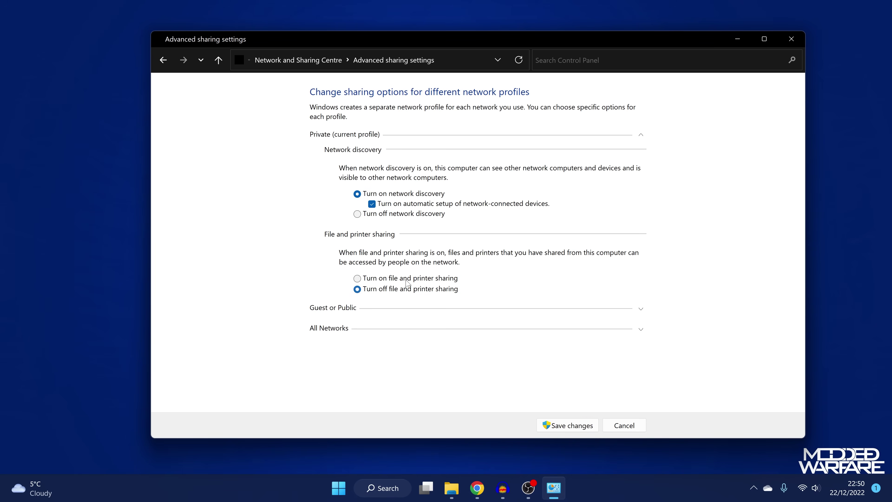
{"action": "left_click", "coordinate": [376, 278]}
{"action": "left_click", "coordinate": [330, 328]}
{"action": "scroll", "coordinate": [388, 337], "scroll_direction": "down", "scroll_amount": 1}
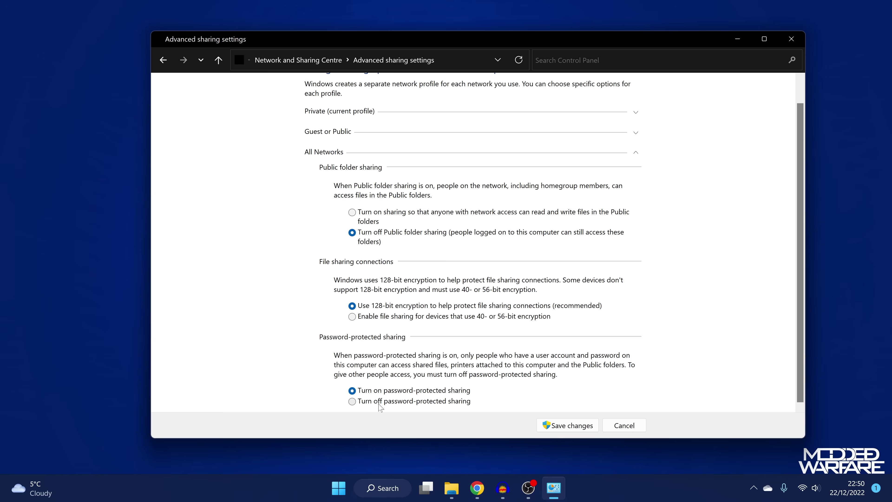
{"action": "left_click", "coordinate": [379, 404]}
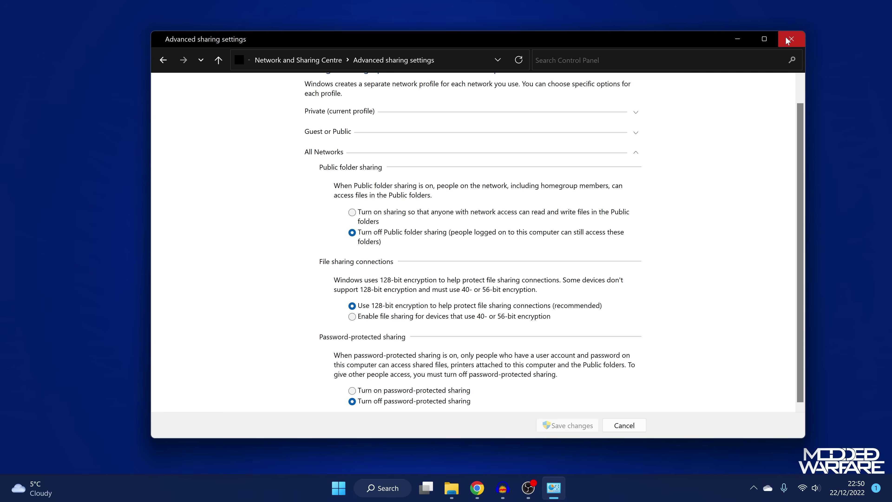
{"action": "left_click", "coordinate": [786, 39]}
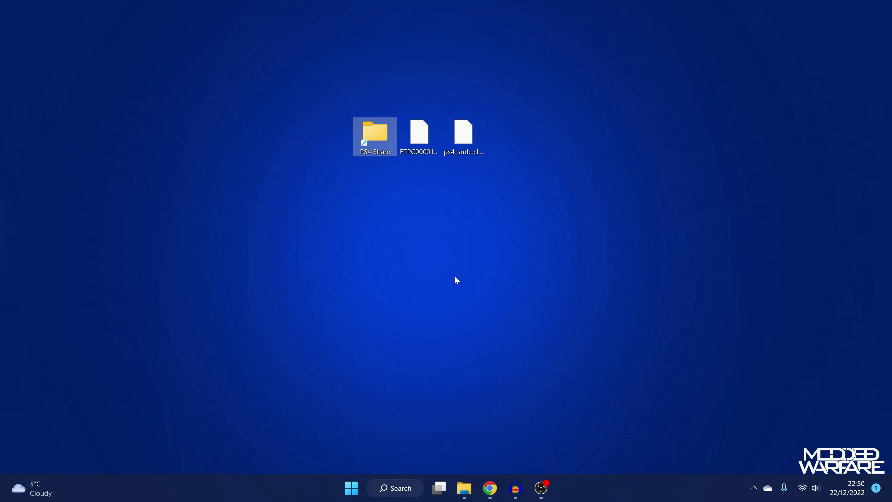
{"action": "double_click", "coordinate": [380, 137]}
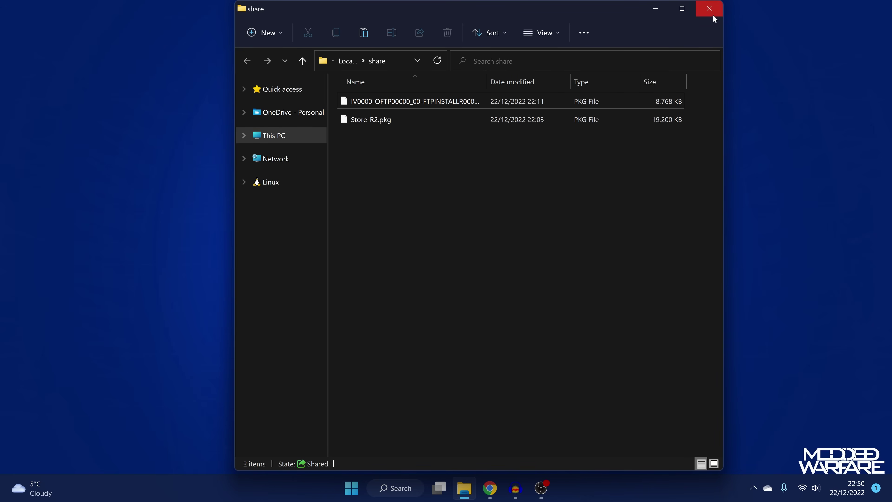
{"action": "left_click", "coordinate": [713, 15]}
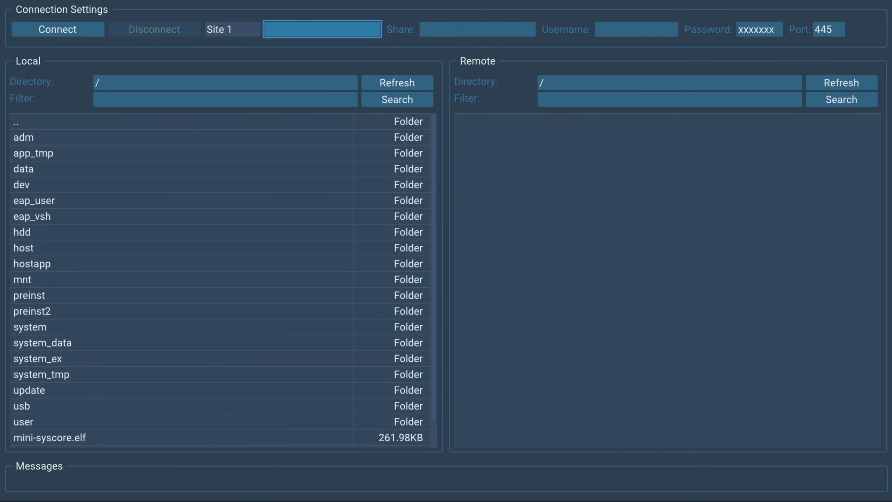
Open the Server field keypad and enter the first address part, 192
{"action": "key", "text": "Right"}
{"action": "key", "text": "Left"}
{"action": "key", "text": "Return"}
{"action": "key", "text": "Right"}
{"action": "key", "text": "Right"}
{"action": "key", "text": "Up"}
{"action": "key", "text": "Left"}
{"action": "key", "text": "Left"}
{"action": "key", "text": "Return"}
{"action": "key", "text": "Down"}
{"action": "key", "text": "Right"}
{"action": "key", "text": "Right"}
{"action": "key", "text": "Down"}
{"action": "key", "text": "Return"}
{"action": "key", "text": "Left"}
{"action": "key", "text": "Up"}
{"action": "key", "text": "Up"}
{"action": "key", "text": "Return"}
{"action": "key", "text": "Down"}
{"action": "key", "text": "Down"}
{"action": "key", "text": "Down"}
{"action": "key", "text": "Left"}
Continue the server address with 168, giving 192.168
{"action": "key", "text": "Return"}
{"action": "key", "text": "Up"}
Finish the address with 1.39 and confirm the server as 192.168.1.39
{"action": "key", "text": "Up"}
{"action": "key", "text": "Up"}
{"action": "key", "text": "Return"}
{"action": "key", "text": "Right"}
{"action": "key", "text": "Right"}
{"action": "key", "text": "Down"}
{"action": "key", "text": "Return"}
{"action": "key", "text": "Left"}
{"action": "key", "text": "Down"}
{"action": "key", "text": "Return"}
{"action": "key", "text": "Down"}
{"action": "key", "text": "Left"}
{"action": "key", "text": "Return"}
{"action": "key", "text": "Up"}
{"action": "key", "text": "Up"}
{"action": "key", "text": "Up"}
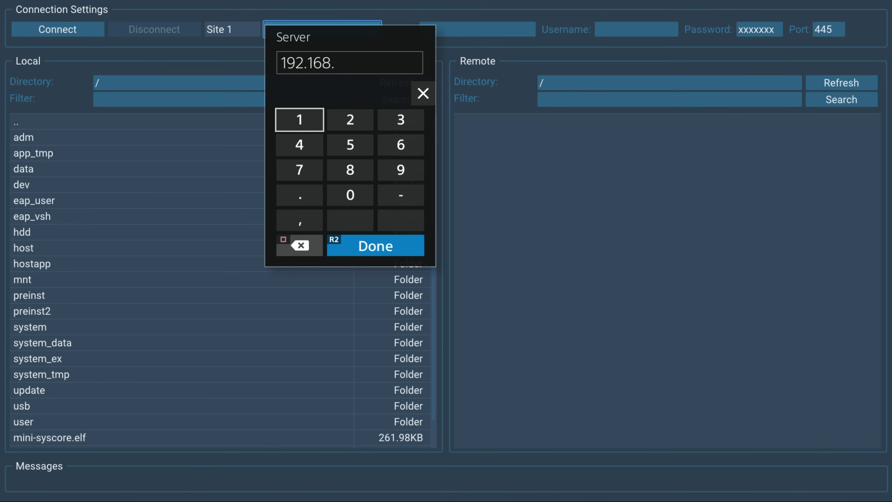
{"action": "key", "text": "Return"}
{"action": "key", "text": "Down"}
{"action": "key", "text": "Down"}
{"action": "key", "text": "Down"}
{"action": "key", "text": "Return"}
{"action": "key", "text": "Up"}
{"action": "key", "text": "Up"}
{"action": "key", "text": "Up"}
{"action": "key", "text": "Right"}
{"action": "key", "text": "Right"}
{"action": "key", "text": "Return"}
{"action": "key", "text": "Down"}
{"action": "key", "text": "Down"}
{"action": "key", "text": "Left"}
{"action": "key", "text": "Right"}
{"action": "key", "text": "Return"}
{"action": "key", "text": "Left"}
{"action": "key", "text": "Left"}
{"action": "key", "text": "Down"}
{"action": "key", "text": "Down"}
{"action": "key", "text": "Down"}
{"action": "key", "text": "Right"}
{"action": "key", "text": "Return"}
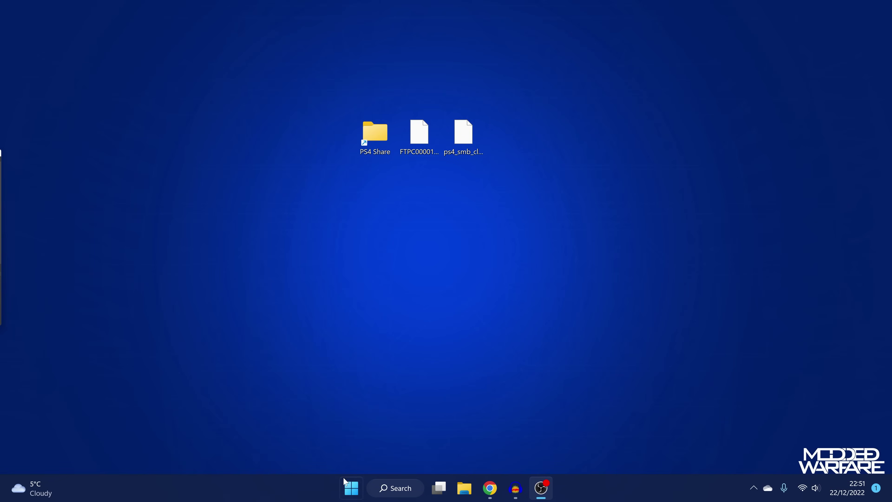
Run ipconfig in Command Prompt, check the IPv4 address 192.168.1.39, then close it
{"action": "left_click", "coordinate": [345, 482]}
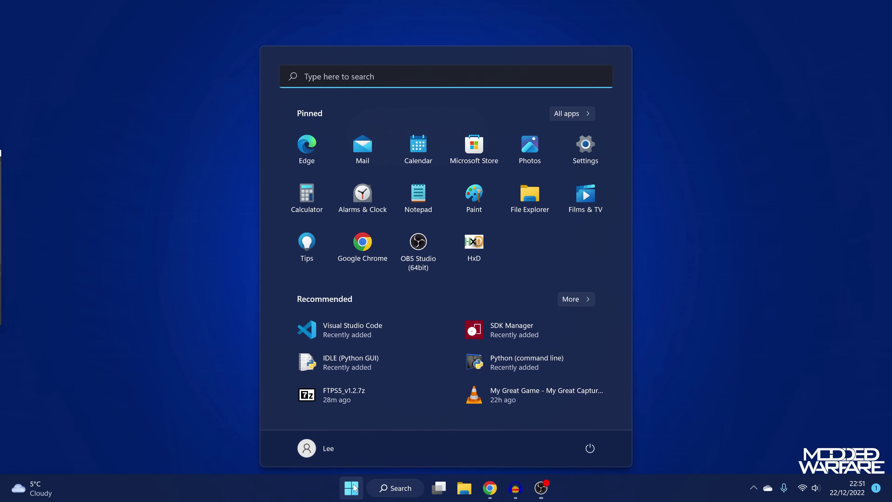
{"action": "type", "text": "cmd"}
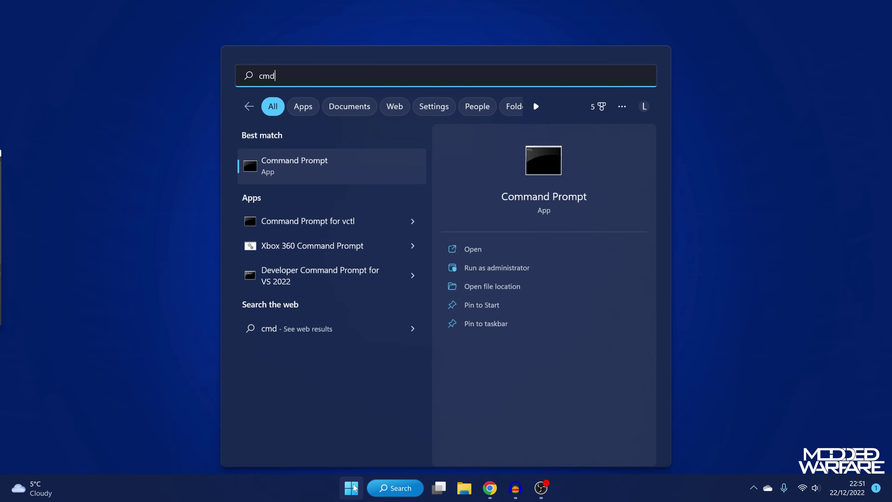
{"action": "left_click", "coordinate": [313, 161]}
{"action": "left_click_drag", "start_coordinate": [324, 26], "coordinate": [515, 83]}
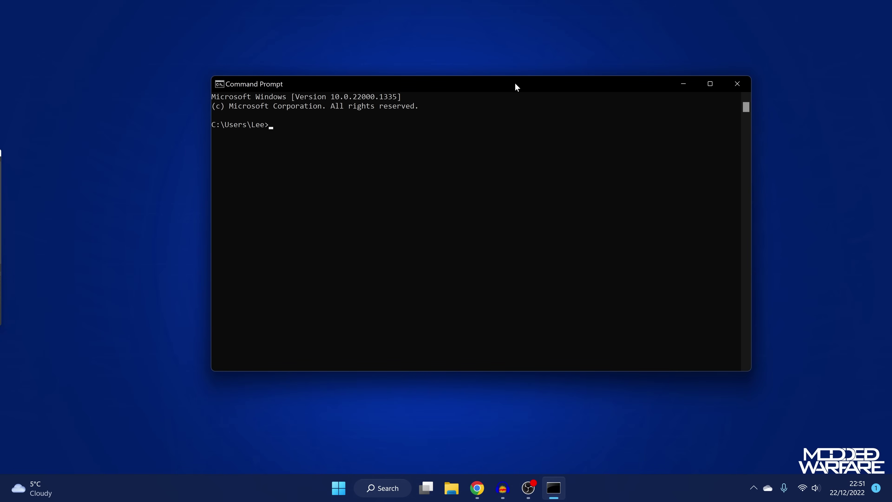
{"action": "type", "text": "ipconfig"}
{"action": "key", "text": "Return"}
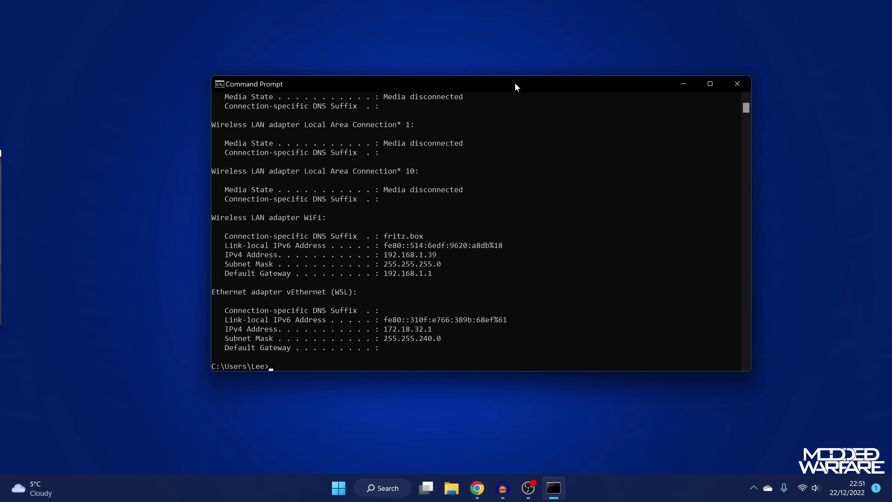
{"action": "left_click_drag", "start_coordinate": [387, 249], "coordinate": [440, 255]}
{"action": "left_click", "coordinate": [737, 84]}
Check the FRITZ!Box WiFi properties show IPv4 192.168.1.39, then close the window
{"action": "left_click", "coordinate": [804, 489]}
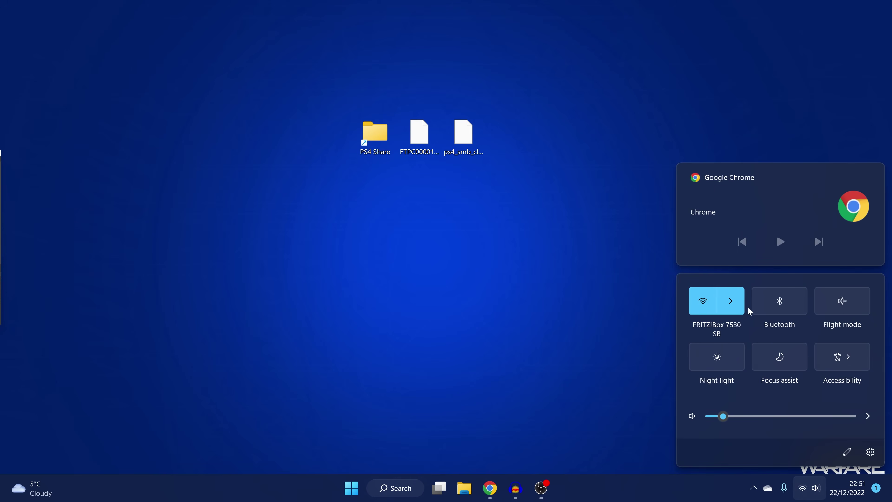
{"action": "left_click", "coordinate": [732, 301]}
{"action": "right_click", "coordinate": [753, 291]}
{"action": "left_click", "coordinate": [769, 316]}
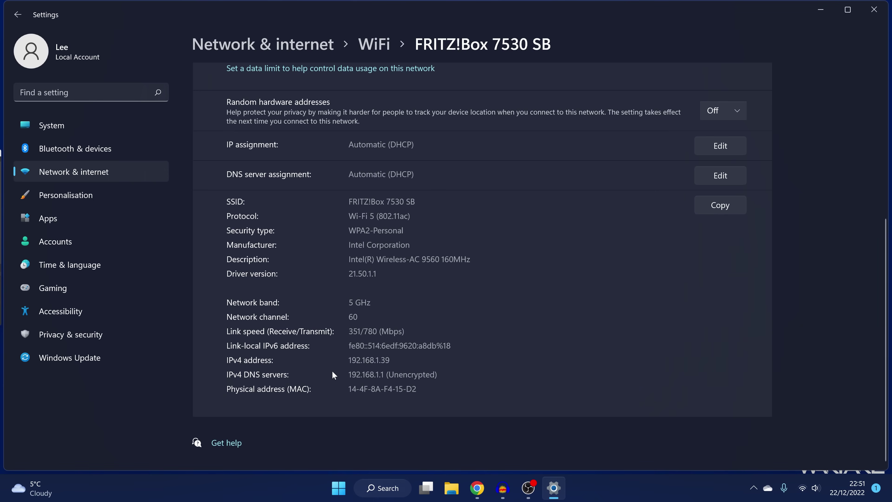
{"action": "left_click_drag", "start_coordinate": [349, 360], "coordinate": [390, 360]}
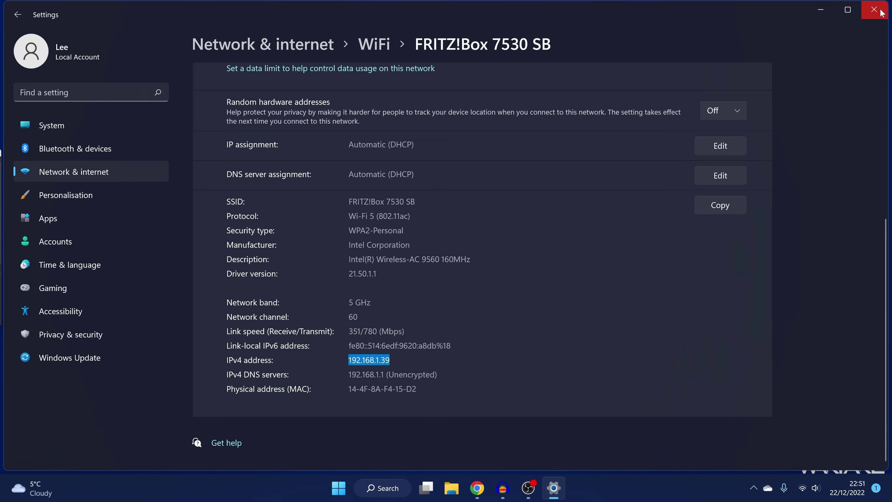
{"action": "left_click", "coordinate": [874, 10]}
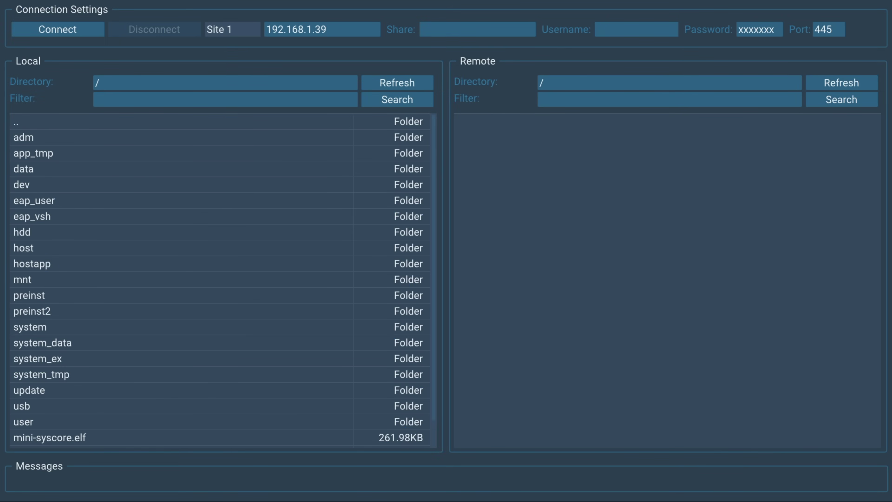
Spell 'share' into the Share field with the on-screen keyboard
{"action": "left_click", "coordinate": [322, 29]}
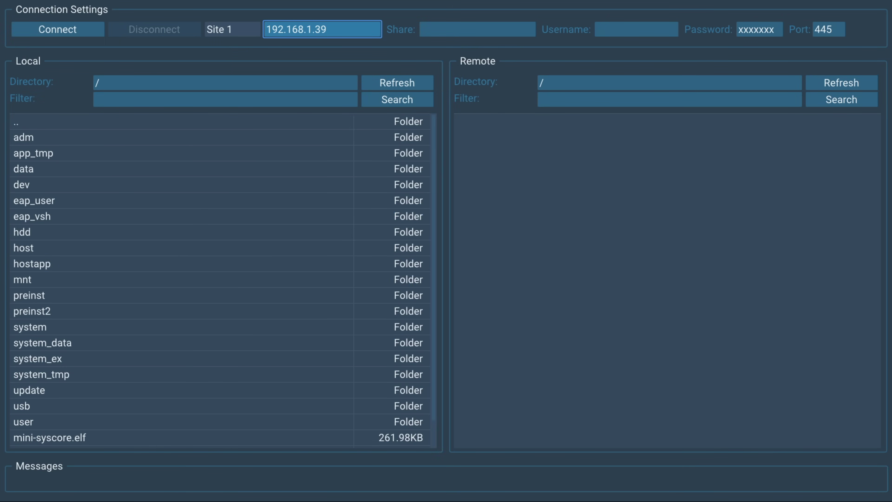
{"action": "key", "text": "Right"}
{"action": "key", "text": "Return"}
{"action": "key", "text": "Left"}
{"action": "key", "text": "Left"}
{"action": "key", "text": "Left"}
{"action": "key", "text": "Return"}
{"action": "key", "text": "Right"}
{"action": "key", "text": "Right"}
{"action": "key", "text": "Right"}
{"action": "key", "text": "Right"}
{"action": "key", "text": "Return"}
Confirm 'share' as the Share name
{"action": "key", "text": "Left"}
{"action": "key", "text": "Left"}
{"action": "key", "text": "Left"}
{"action": "key", "text": "Left"}
{"action": "key", "text": "Left"}
{"action": "key", "text": "Return"}
{"action": "key", "text": "Right"}
{"action": "key", "text": "Right"}
{"action": "key", "text": "Up"}
{"action": "key", "text": "Right"}
{"action": "key", "text": "Return"}
{"action": "key", "text": "Left"}
{"action": "key", "text": "Return"}
{"action": "key", "text": "Right"}
{"action": "key", "text": "Right"}
{"action": "key", "text": "Right"}
{"action": "key", "text": "Right"}
{"action": "key", "text": "Right"}
{"action": "key", "text": "Right"}
{"action": "key", "text": "Right"}
{"action": "key", "text": "Down"}
{"action": "key", "text": "Down"}
{"action": "key", "text": "Down"}
{"action": "key", "text": "Down"}
{"action": "key", "text": "Up"}
{"action": "key", "text": "Down"}
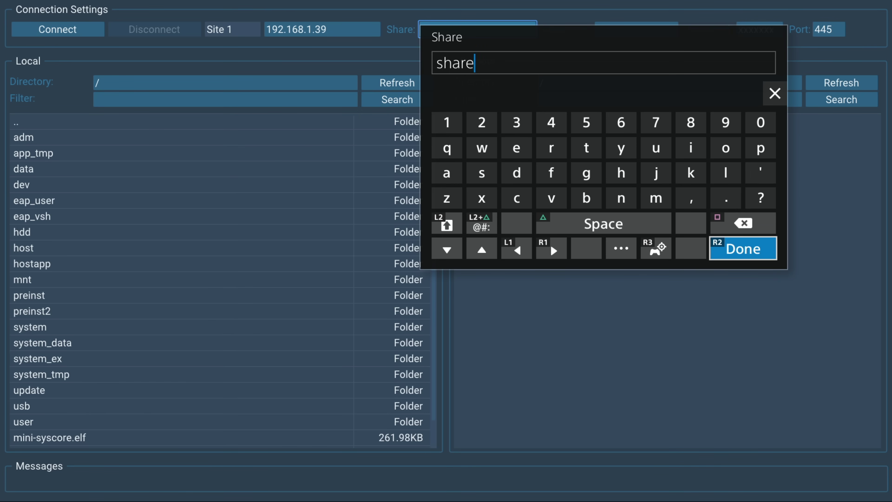
{"action": "key", "text": "Return"}
Connect to the 'share' folder on 192.168.1.39
{"action": "key", "text": "Right"}
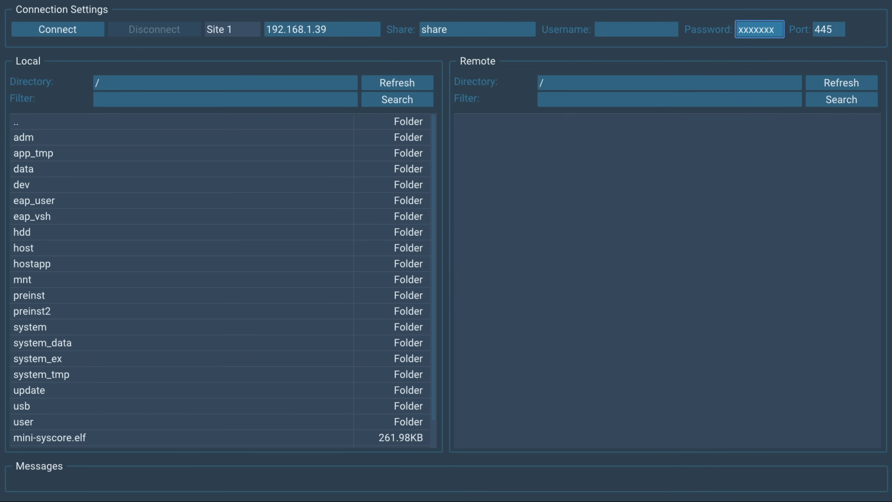
{"action": "key", "text": "Right"}
{"action": "key", "text": "Left"}
{"action": "key", "text": "Left"}
{"action": "key", "text": "Right"}
{"action": "key", "text": "Left"}
{"action": "key", "text": "Left"}
{"action": "key", "text": "Left"}
{"action": "key", "text": "Left"}
{"action": "key", "text": "Left"}
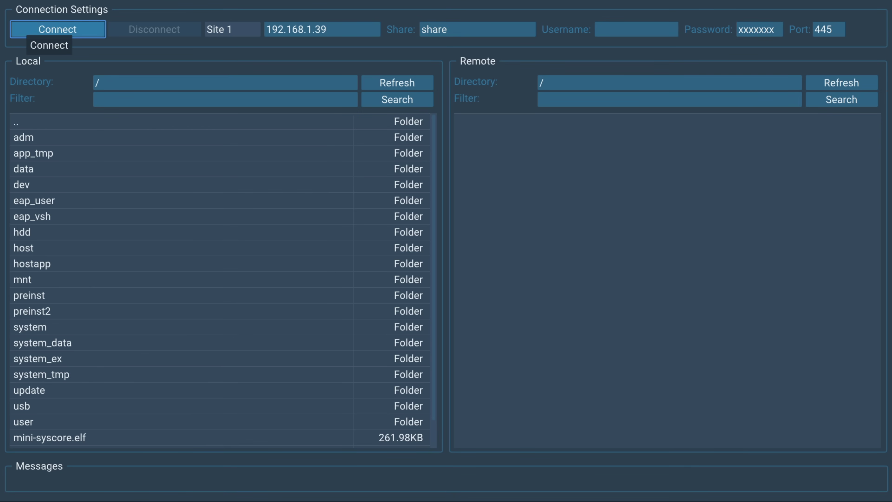
{"action": "key", "text": "Return"}
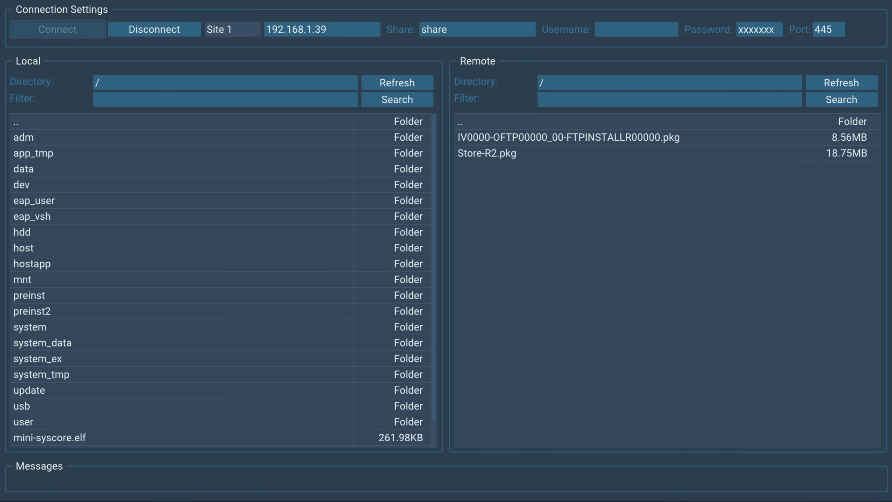
Review the two remote pkgs and open the console's /data folder locally
{"action": "key", "text": "Down"}
{"action": "key", "text": "Down"}
{"action": "key", "text": "Right"}
{"action": "key", "text": "Down"}
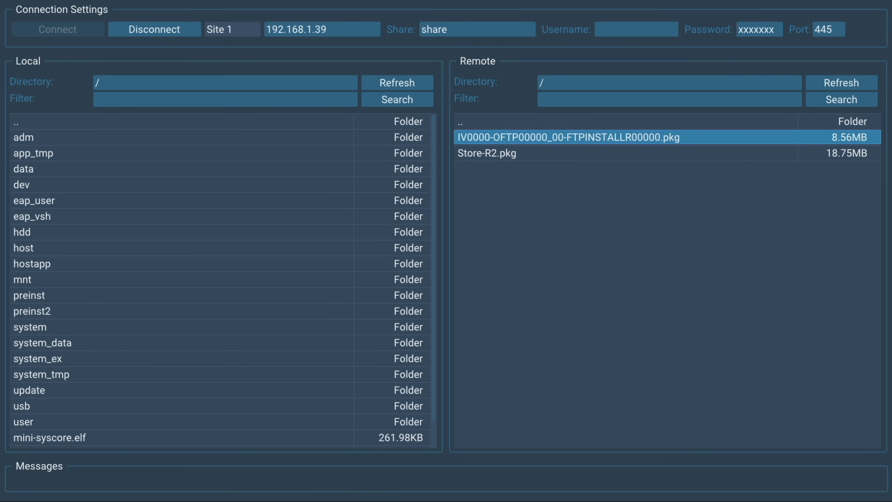
{"action": "key", "text": "Down"}
{"action": "key", "text": "Up"}
{"action": "key", "text": "Down"}
{"action": "key", "text": "Up"}
{"action": "key", "text": "Left"}
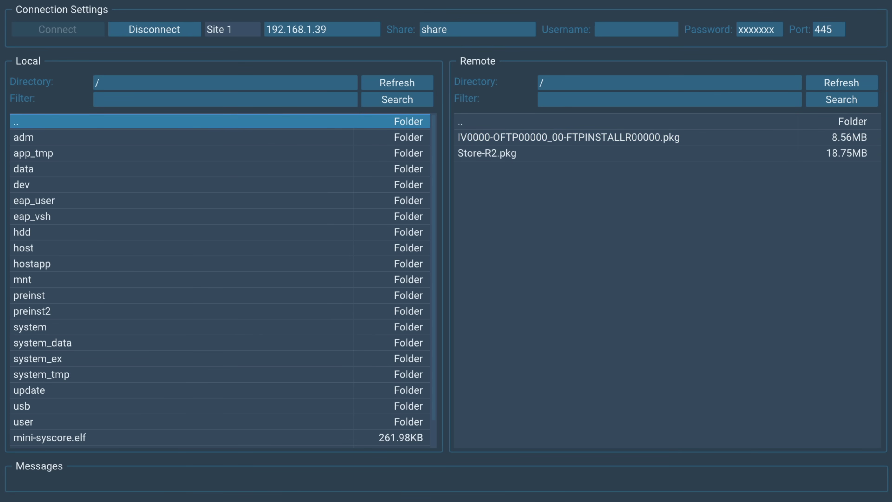
{"action": "key", "text": "Down"}
{"action": "key", "text": "Down"}
{"action": "key", "text": "Down"}
{"action": "key", "text": "Return"}
{"action": "key", "text": "Down"}
{"action": "key", "text": "Down"}
{"action": "key", "text": "Down"}
{"action": "key", "text": "Right"}
Mark the IV0000 installer pkg and Store-R2.pkg and download both into /data
{"action": "key", "text": "space"}
{"action": "key", "text": "space"}
{"action": "key", "text": "Up"}
{"action": "key", "text": "Menu"}
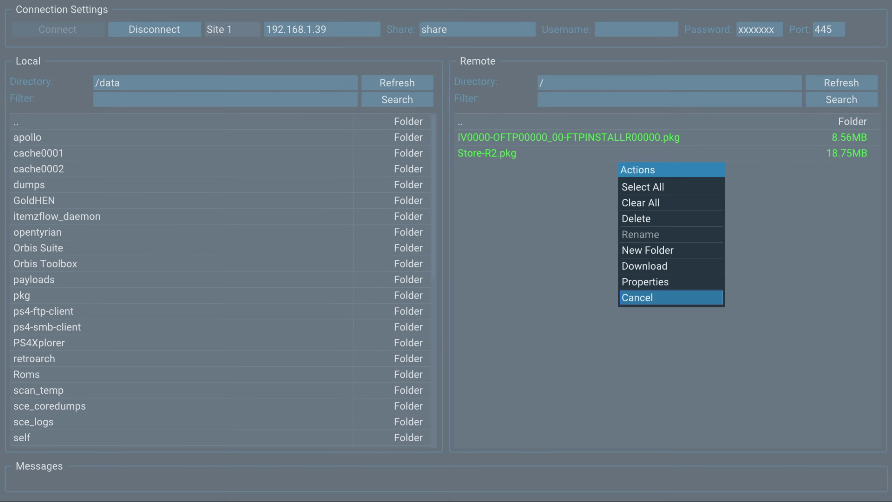
{"action": "key", "text": "Down"}
{"action": "key", "text": "Down"}
{"action": "key", "text": "Down"}
{"action": "key", "text": "Down"}
{"action": "key", "text": "Down"}
{"action": "key", "text": "Return"}
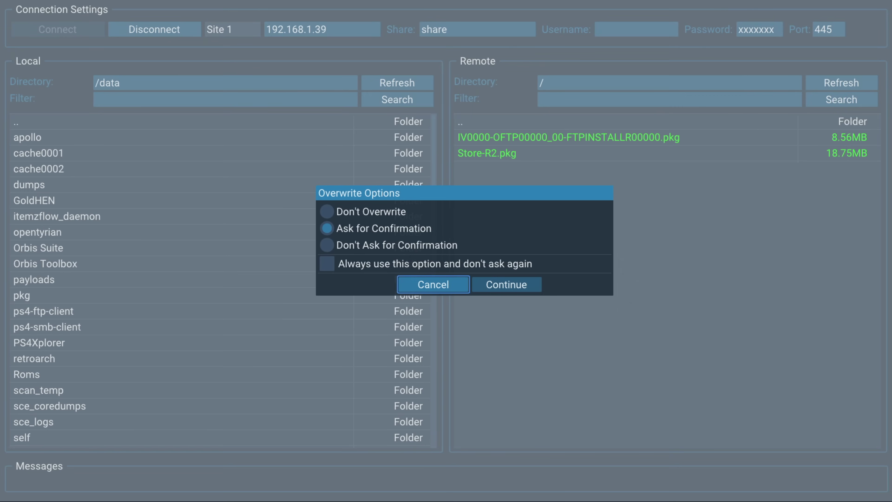
{"action": "key", "text": "Right"}
{"action": "key", "text": "Return"}
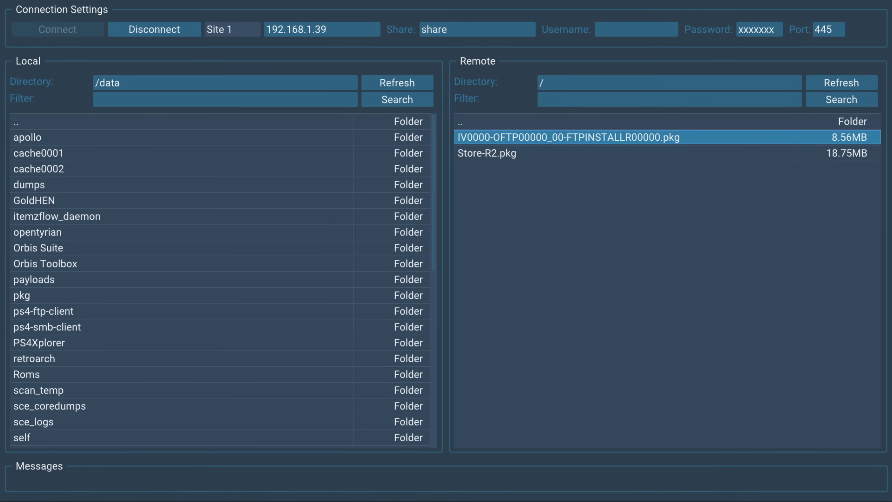
Check both pkgs are listed in /data, then go to the home screen
{"action": "key", "text": "Left"}
{"action": "key", "text": "Down"}
{"action": "key", "text": "Down"}
{"action": "key", "text": "Down"}
{"action": "key", "text": "Down"}
{"action": "key", "text": "Down"}
{"action": "key", "text": "Down"}
{"action": "key", "text": "Down"}
{"action": "key", "text": "Down"}
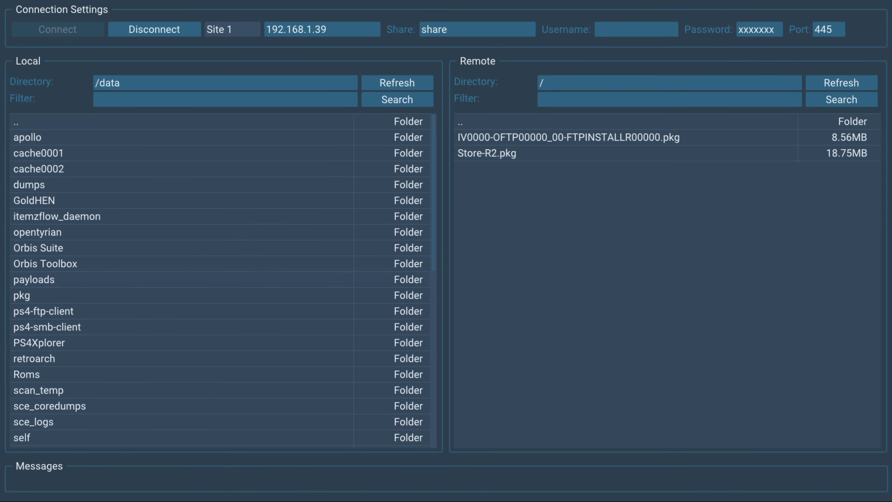
{"action": "key", "text": "Down"}
{"action": "key", "text": "Down"}
{"action": "key", "text": "Down"}
{"action": "key", "text": "Down"}
{"action": "key", "text": "Down"}
{"action": "key", "text": "Down"}
{"action": "key", "text": "Down"}
{"action": "key", "text": "Down"}
{"action": "key", "text": "Down"}
{"action": "key", "text": "Down"}
{"action": "key", "text": "Down"}
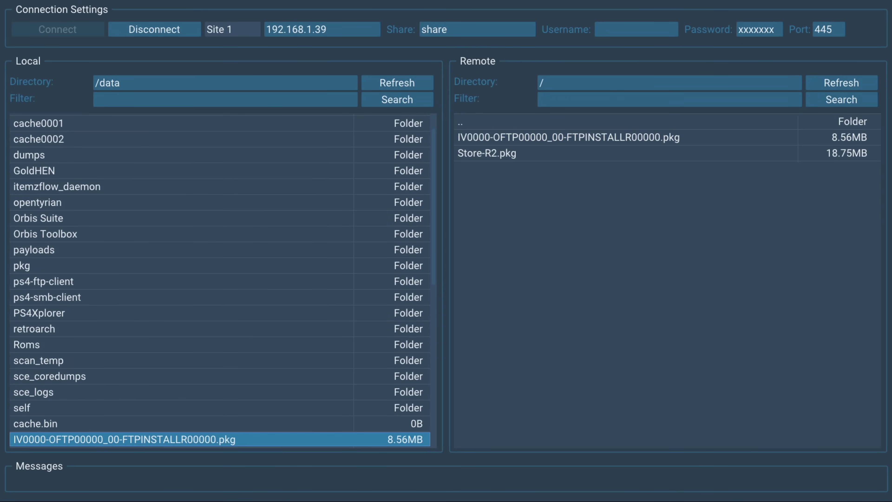
{"action": "key", "text": "Down"}
{"action": "key", "text": "Down"}
{"action": "key", "text": "Down"}
{"action": "key", "text": "Up"}
{"action": "key", "text": "Up"}
{"action": "key", "text": "Up"}
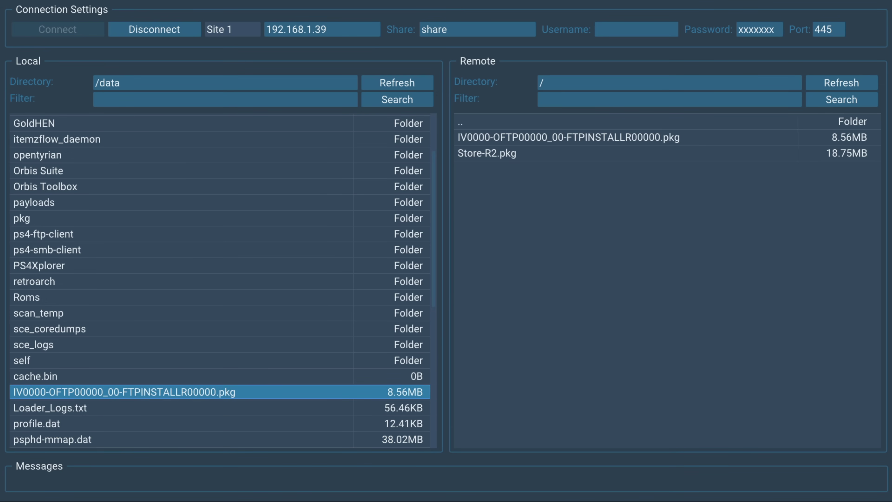
{"action": "key", "text": "Down"}
{"action": "key", "text": "Down"}
{"action": "key", "text": "Down"}
{"action": "key", "text": "Down"}
{"action": "key", "text": "Down"}
{"action": "key", "text": "Down"}
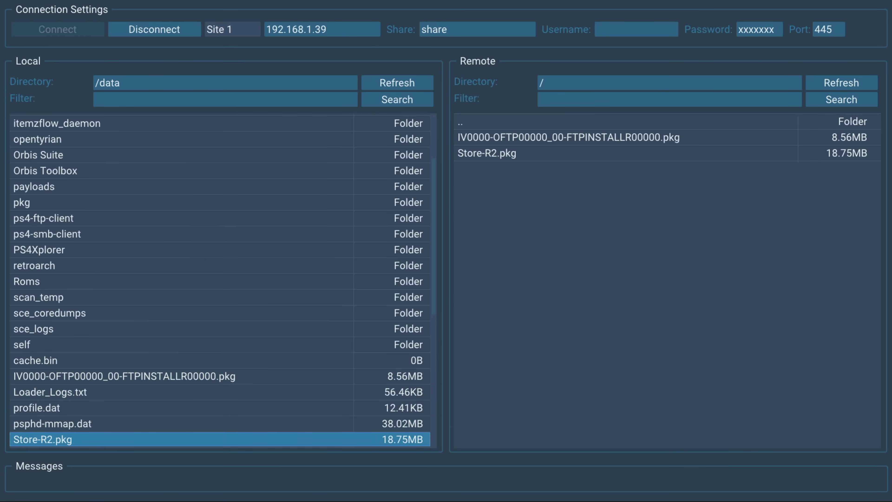
{"action": "key", "text": "Up"}
{"action": "key", "text": "Up"}
{"action": "key", "text": "Up"}
{"action": "key", "text": "Up"}
{"action": "key", "text": "Up"}
{"action": "key", "text": "Up"}
{"action": "key", "text": "Up"}
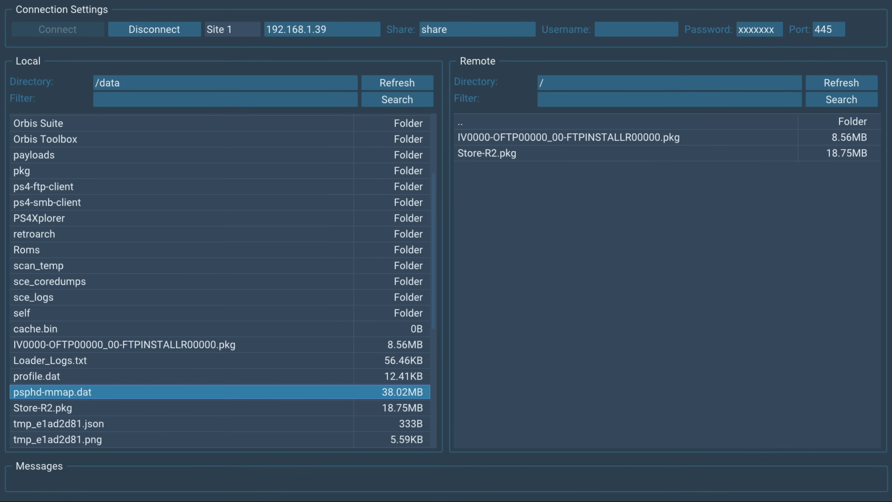
{"action": "key", "text": "Down"}
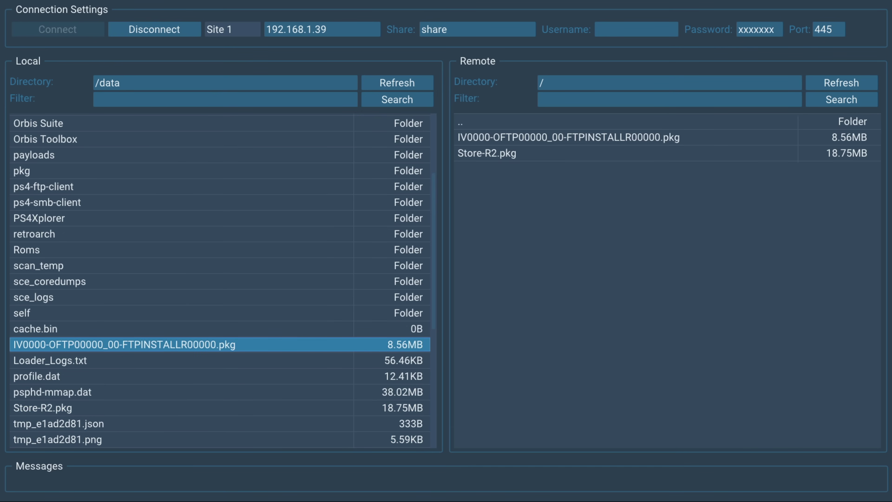
{"action": "key", "text": "super"}
Close the SMB Client application from its home-screen options
{"action": "key", "text": "Menu"}
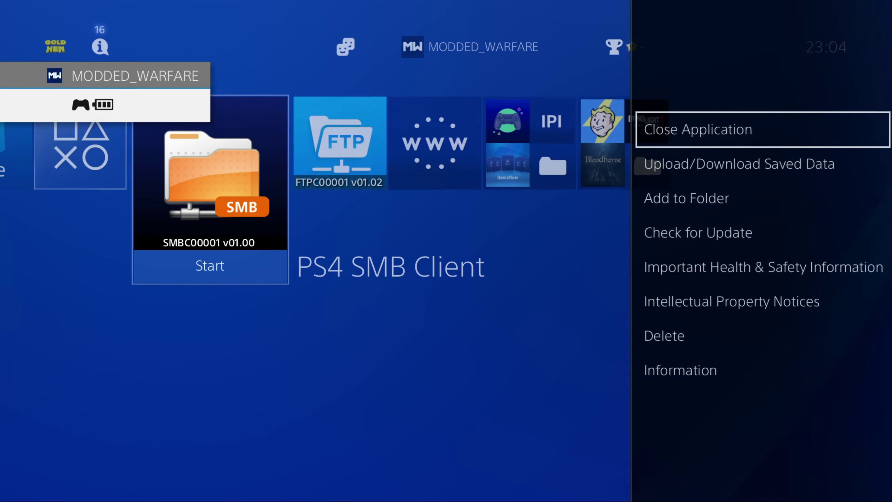
{"action": "key", "text": "Return"}
{"action": "key", "text": "Return"}
{"action": "key", "text": "Right"}
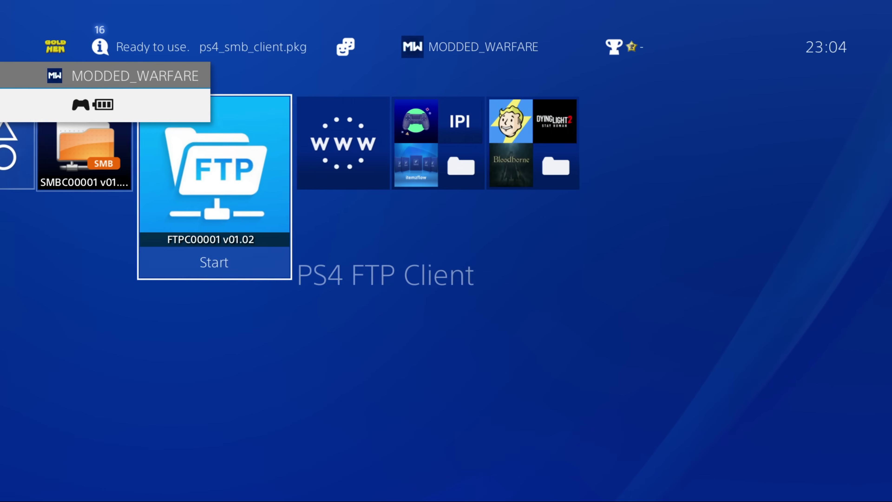
{"action": "key", "text": "Right"}
{"action": "key", "text": "Right"}
{"action": "key", "text": "Return"}
Install the pkgs with Internal PKG Installer, then select the new OrbisFTP app
{"action": "key", "text": "Right"}
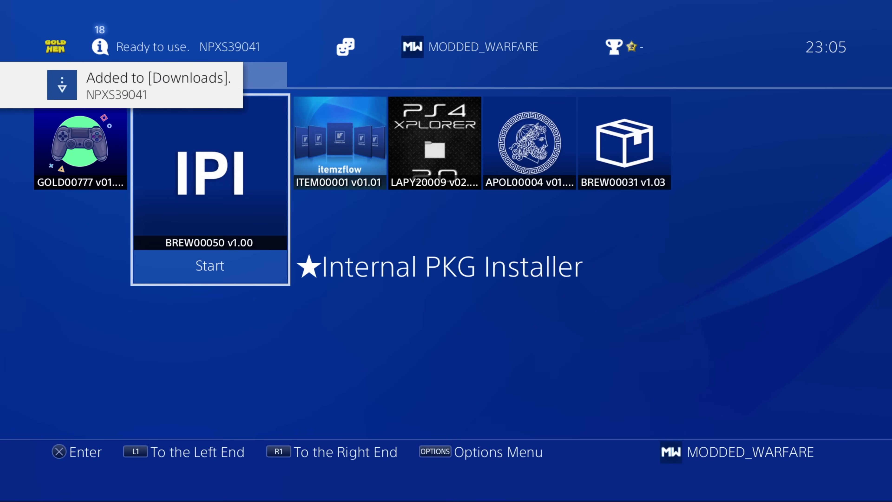
{"action": "key", "text": "Escape"}
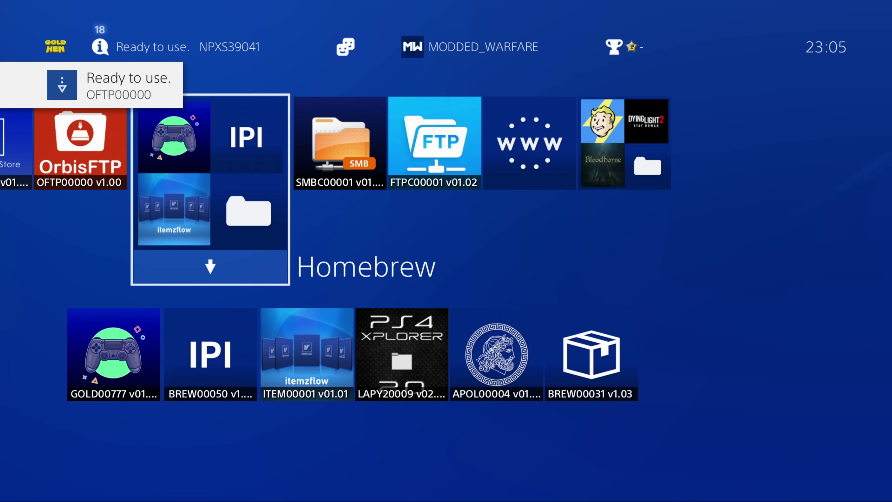
{"action": "key", "text": "Left"}
{"action": "key", "text": "Left"}
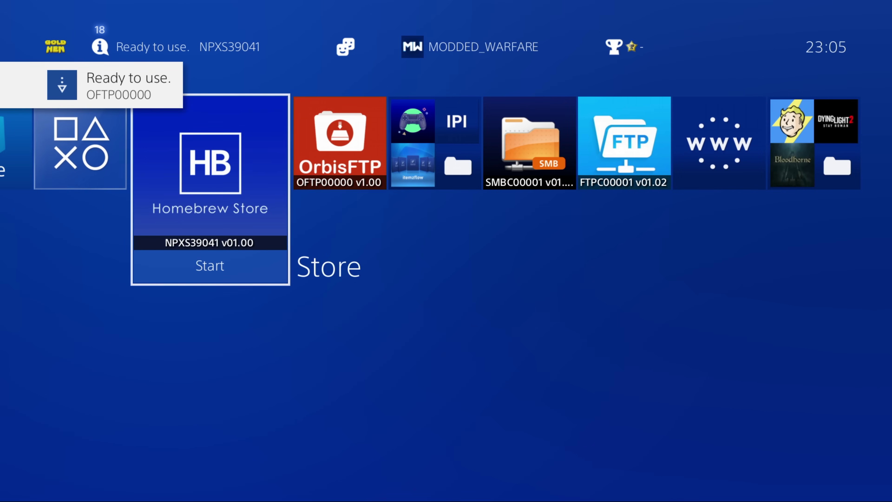
{"action": "key", "text": "Right"}
Browse the console's /data folder list and look inside the payloads folder
{"action": "key", "text": "Menu"}
{"action": "key", "text": "Down"}
{"action": "key", "text": "Return"}
{"action": "key", "text": "Down"}
{"action": "key", "text": "Down"}
{"action": "key", "text": "Down"}
{"action": "key", "text": "Down"}
{"action": "key", "text": "Down"}
{"action": "key", "text": "Down"}
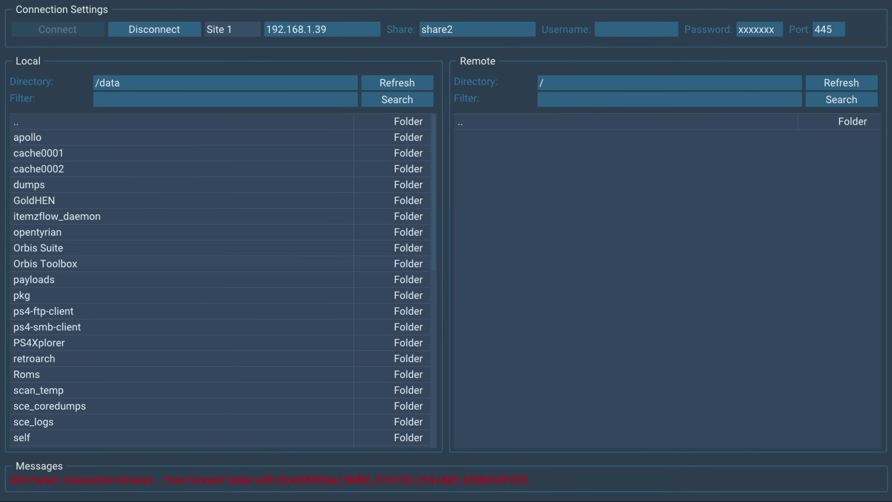
{"action": "key", "text": "Up"}
{"action": "key", "text": "Up"}
{"action": "key", "text": "Up"}
{"action": "key", "text": "Up"}
{"action": "key", "text": "Up"}
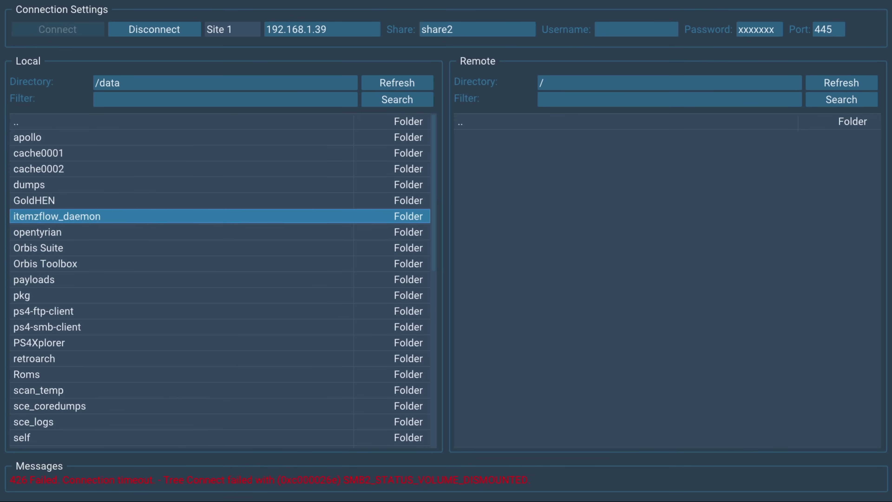
{"action": "key", "text": "Down"}
{"action": "key", "text": "Down"}
{"action": "key", "text": "Down"}
{"action": "key", "text": "Down"}
{"action": "key", "text": "Down"}
{"action": "key", "text": "Up"}
{"action": "key", "text": "Up"}
Return to /data and mark the payloads folder for transfer
{"action": "key", "text": "Down"}
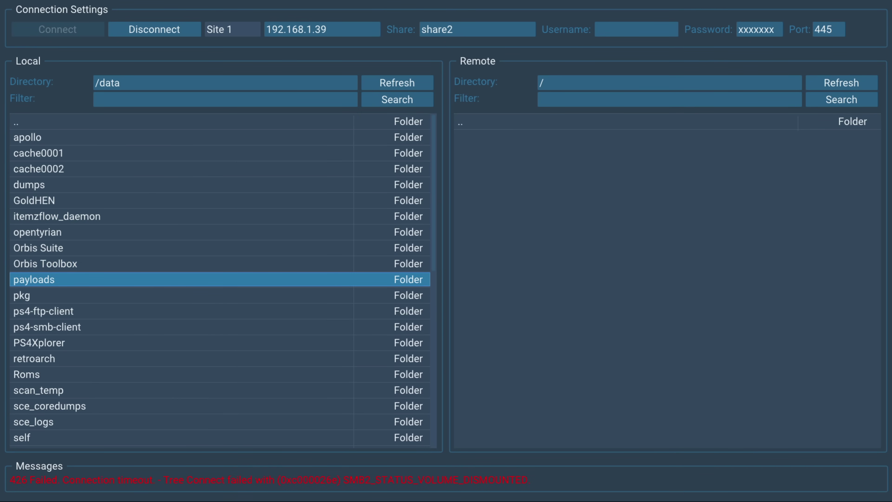
{"action": "key", "text": "space"}
{"action": "key", "text": "Return"}
{"action": "key", "text": "Down"}
{"action": "key", "text": "Down"}
{"action": "key", "text": "Down"}
{"action": "key", "text": "Up"}
{"action": "key", "text": "Up"}
{"action": "key", "text": "Up"}
{"action": "key", "text": "Return"}
{"action": "key", "text": "Down"}
{"action": "key", "text": "Down"}
{"action": "key", "text": "Up"}
{"action": "key", "text": "Up"}
{"action": "key", "text": "Up"}
{"action": "key", "text": "Down"}
{"action": "key", "text": "space"}
Upload the marked payloads folder to share2 with the extra overwrite option enabled
{"action": "key", "text": "Down"}
{"action": "key", "text": "Up"}
{"action": "key", "text": "Menu"}
{"action": "key", "text": "Down"}
{"action": "key", "text": "Down"}
{"action": "key", "text": "Down"}
{"action": "key", "text": "Down"}
{"action": "key", "text": "Down"}
{"action": "key", "text": "Down"}
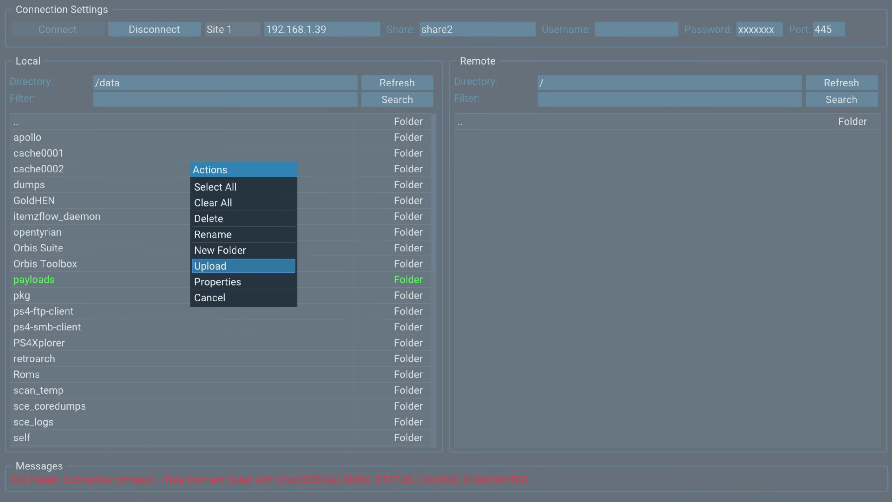
{"action": "key", "text": "Return"}
{"action": "key", "text": "Down"}
{"action": "key", "text": "Down"}
{"action": "key", "text": "Down"}
{"action": "key", "text": "Down"}
{"action": "key", "text": "Return"}
{"action": "key", "text": "Down"}
{"action": "key", "text": "Right"}
{"action": "key", "text": "Return"}
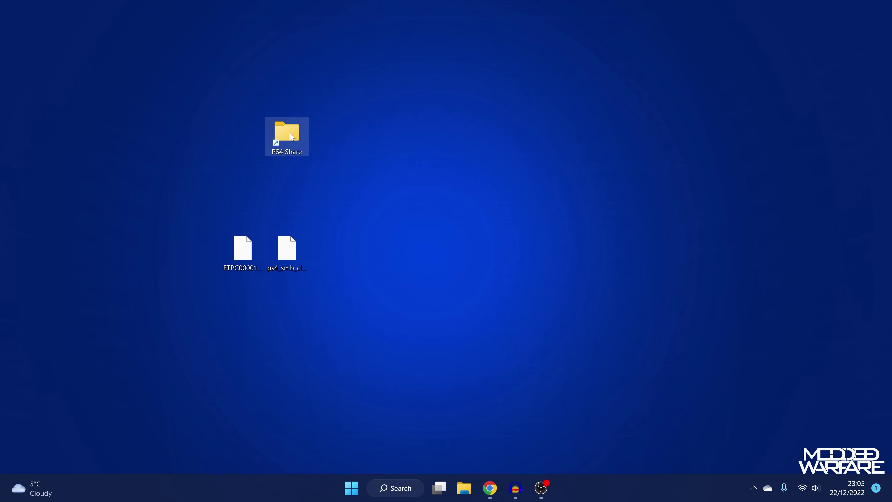
Open PS4 Share and confirm the uploaded payloads folder holds its 21 files
{"action": "double_click", "coordinate": [291, 137]}
{"action": "double_click", "coordinate": [362, 103]}
{"action": "scroll", "coordinate": [579, 300], "scroll_direction": "down", "scroll_amount": 1}
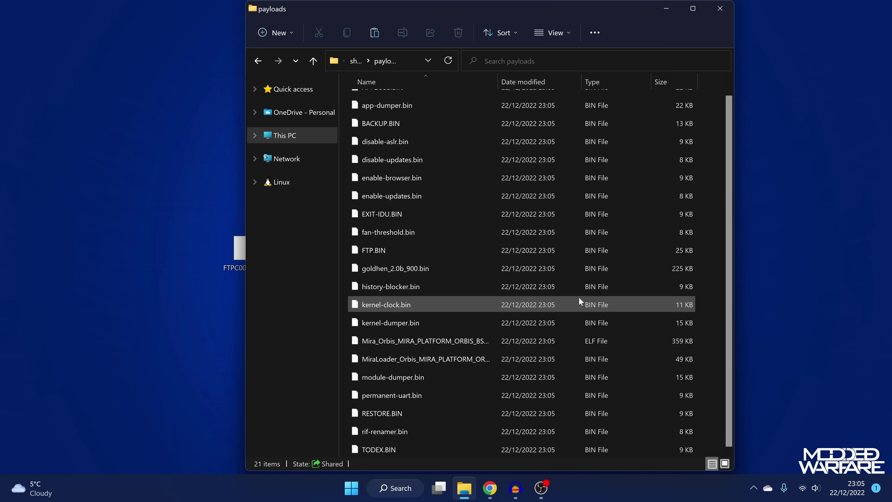
{"action": "scroll", "coordinate": [566, 299], "scroll_direction": "up", "scroll_amount": 1}
{"action": "key", "text": "alt+Left"}
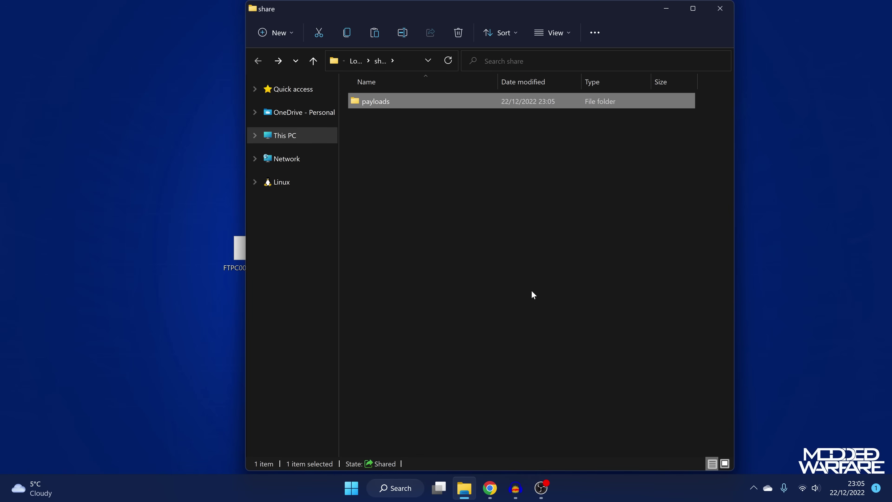
{"action": "left_click", "coordinate": [730, 9]}
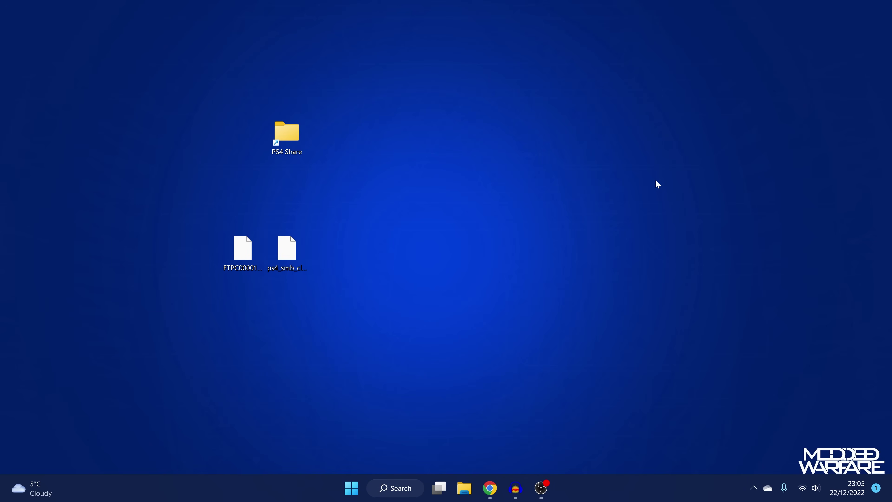
Move the PS4 Share shortcut to the middle of the desktop and check it still opens
{"action": "left_click_drag", "start_coordinate": [168, 146], "coordinate": [458, 110]}
{"action": "left_click_drag", "start_coordinate": [267, 128], "coordinate": [441, 185]}
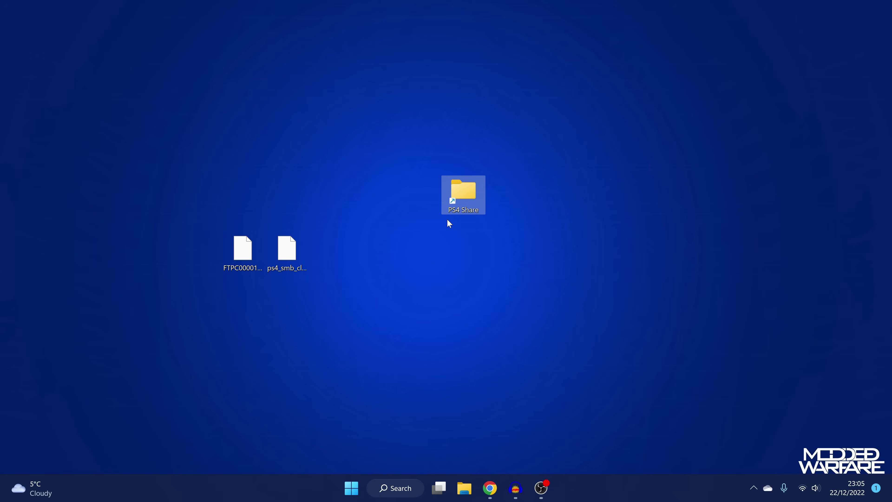
{"action": "double_click", "coordinate": [462, 201]}
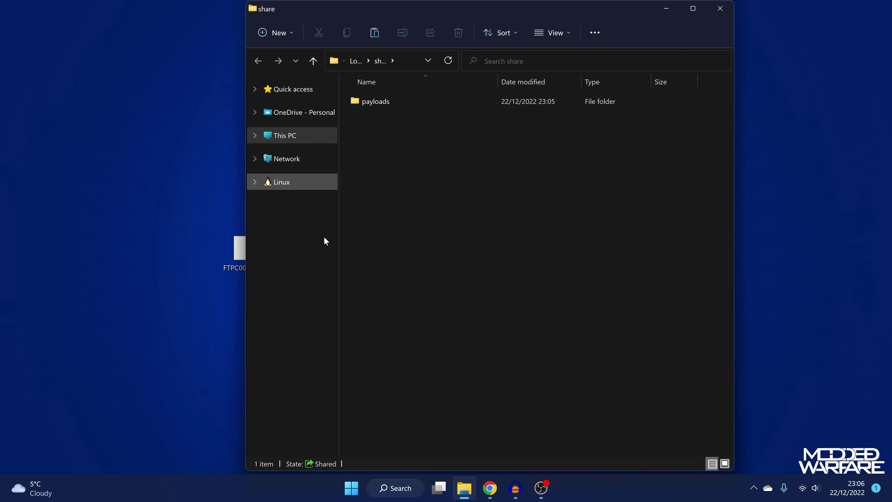
{"action": "left_click", "coordinate": [720, 8]}
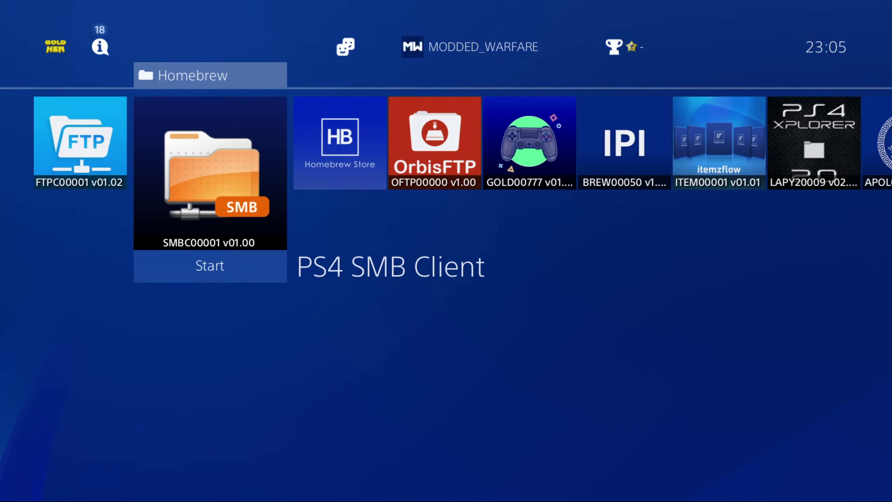
Relaunch PS4 SMB Client and connect to 192.168.1.39, listing the IV0000 installer pkg and Store-R2.pkg
{"action": "key", "text": "Return"}
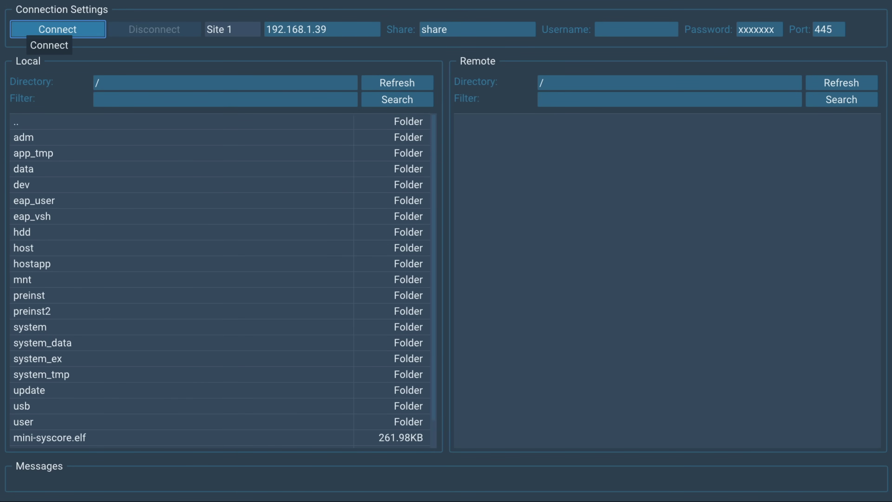
{"action": "key", "text": "Down"}
{"action": "key", "text": "Up"}
{"action": "key", "text": "Right"}
{"action": "key", "text": "Left"}
{"action": "key", "text": "Return"}
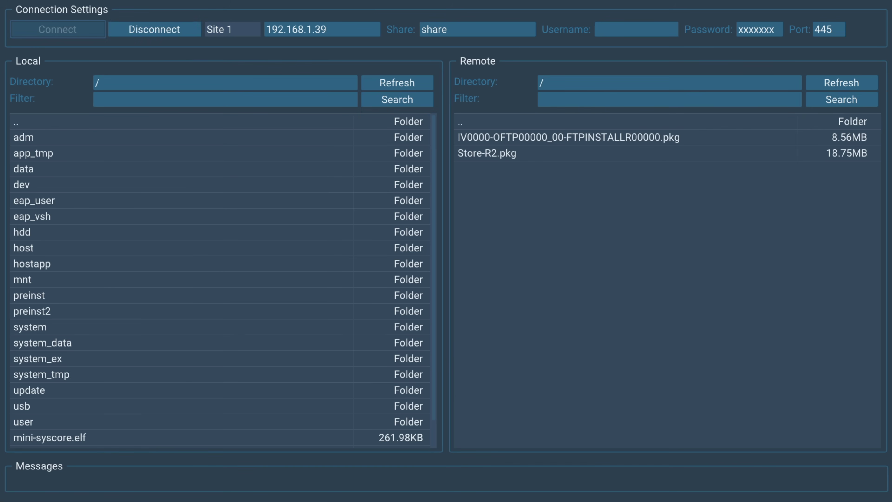
{"action": "key", "text": "Right"}
{"action": "key", "text": "Right"}
{"action": "key", "text": "Right"}
{"action": "key", "text": "Right"}
{"action": "key", "text": "Right"}
{"action": "key", "text": "Right"}
{"action": "key", "text": "Left"}
{"action": "key", "text": "Left"}
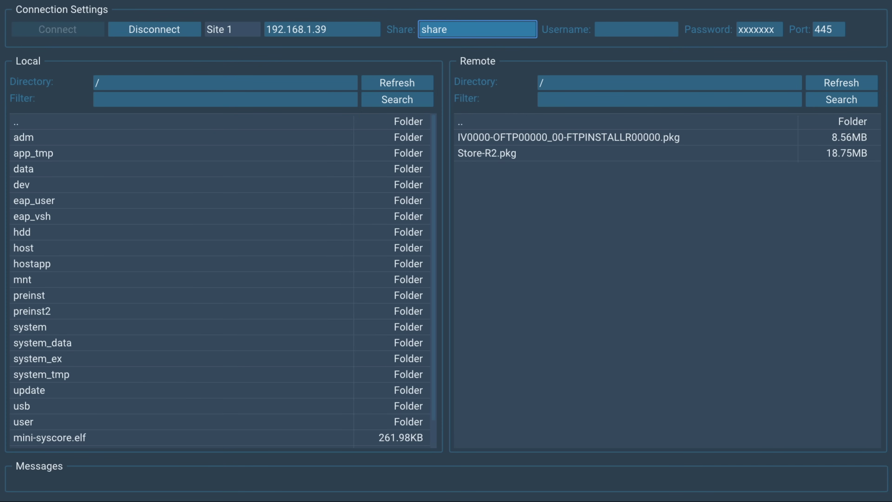
{"action": "key", "text": "Tab"}
{"action": "key", "text": "shift+Tab"}
{"action": "key", "text": "shift+Tab"}
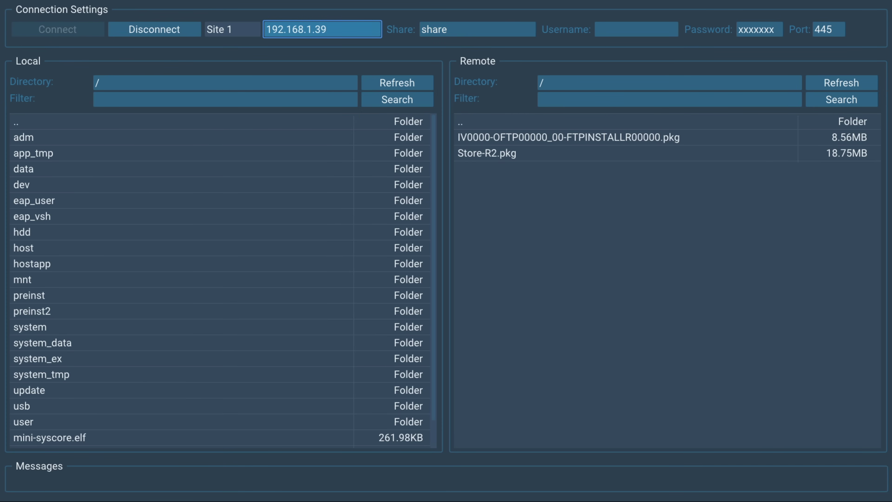
{"action": "key", "text": "Return"}
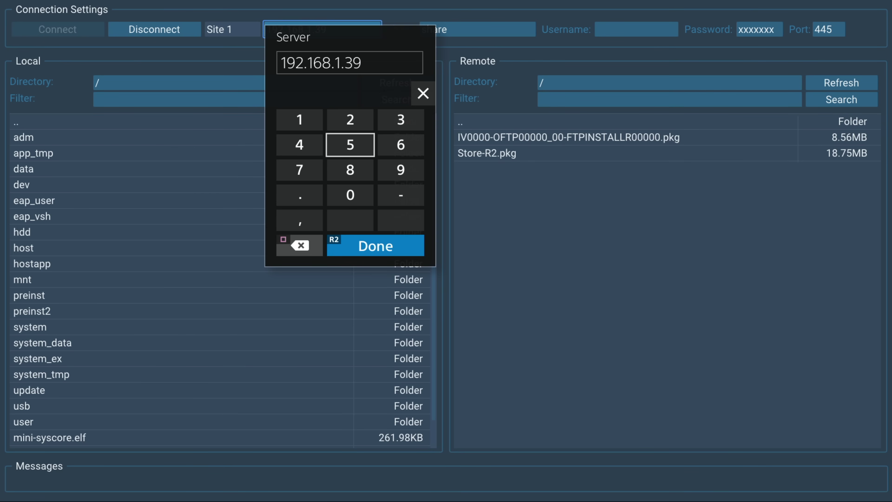
{"action": "key", "text": "Return"}
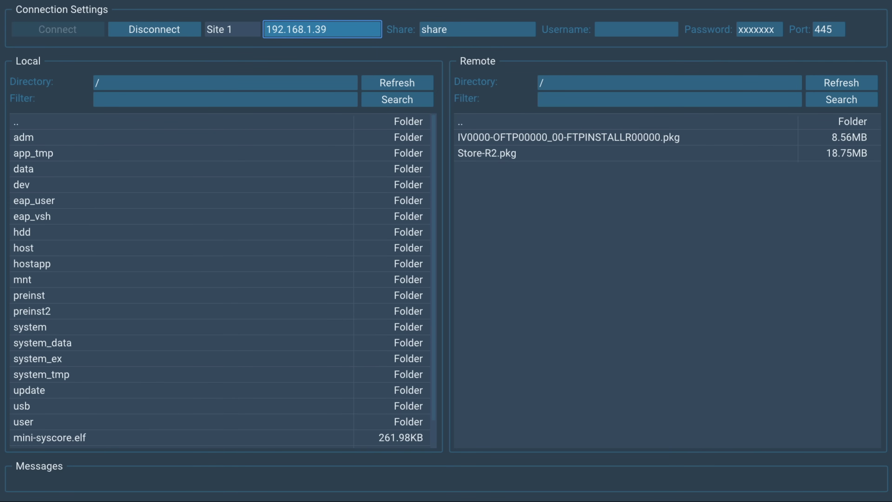
{"action": "key", "text": "Return"}
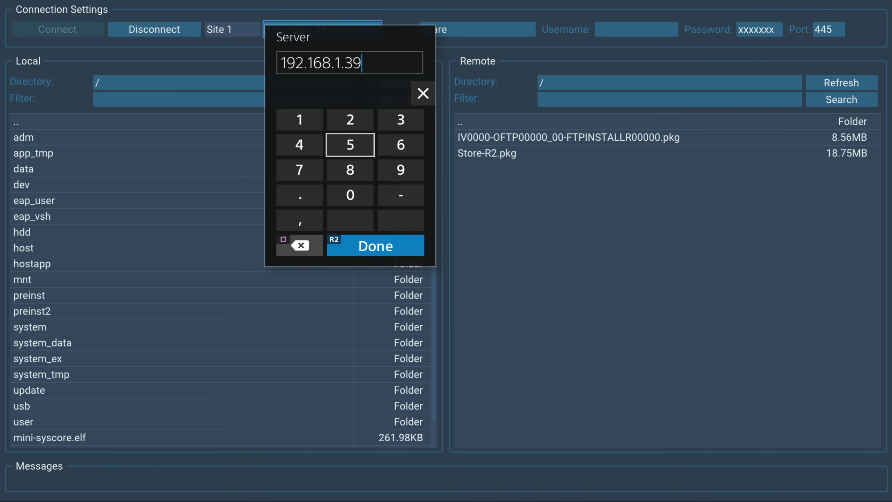
{"action": "key", "text": "Left"}
{"action": "key", "text": "Left"}
{"action": "key", "text": "Left"}
{"action": "key", "text": "Left"}
{"action": "key", "text": "Left"}
{"action": "key", "text": "Left"}
{"action": "key", "text": "Left"}
{"action": "key", "text": "Left"}
{"action": "key", "text": "Left"}
{"action": "key", "text": "Left"}
{"action": "key", "text": "Left"}
{"action": "key", "text": "Left"}
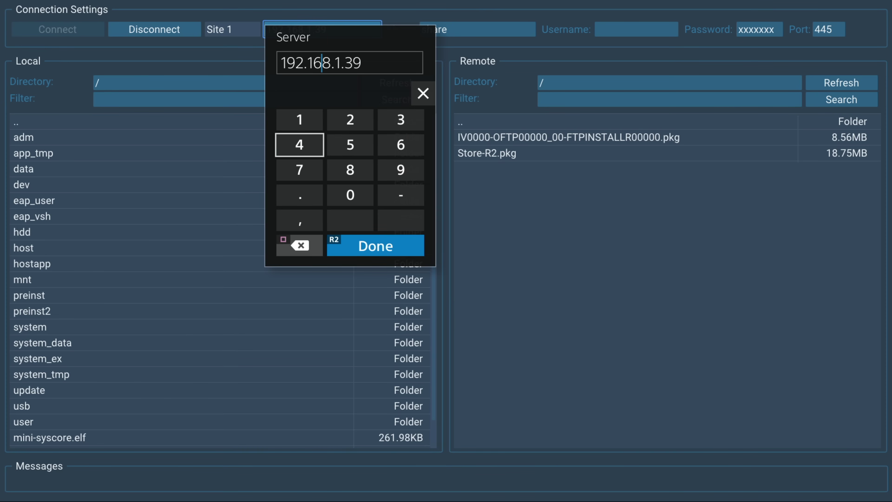
{"action": "key", "text": "Escape"}
{"action": "key", "text": "Right"}
{"action": "key", "text": "Left"}
{"action": "key", "text": "Right"}
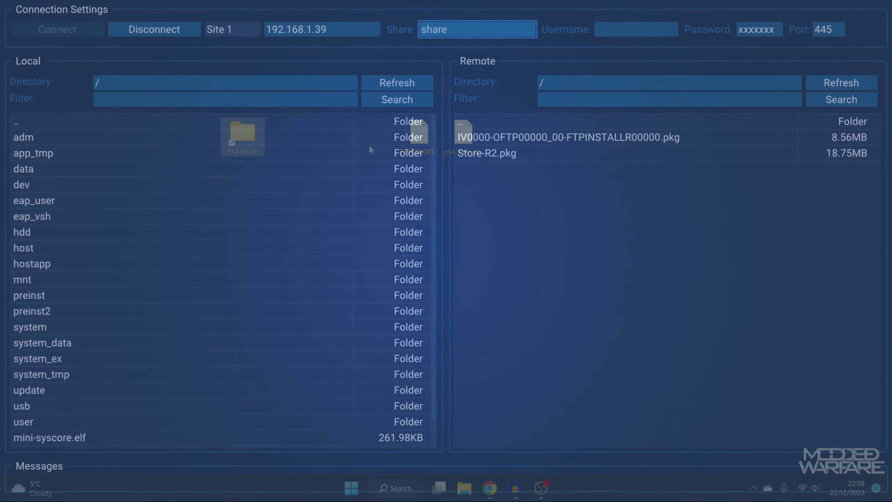
Create a new desktop folder named 'test'
{"action": "right_click", "coordinate": [375, 141]}
{"action": "mouse_move", "coordinate": [435, 277]}
{"action": "left_click", "coordinate": [541, 278]}
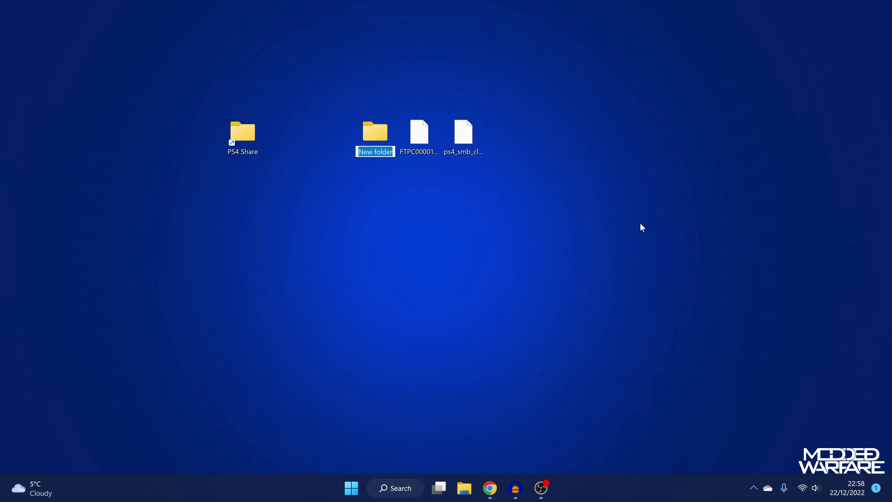
{"action": "type", "text": "test"}
{"action": "key", "text": "Return"}
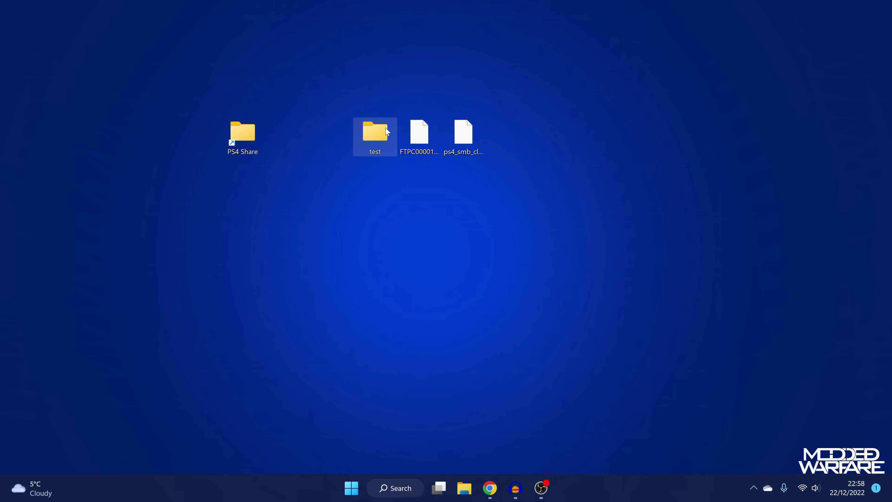
Share the test folder on the network with Everyone at Read/Write permission
{"action": "right_click", "coordinate": [378, 129]}
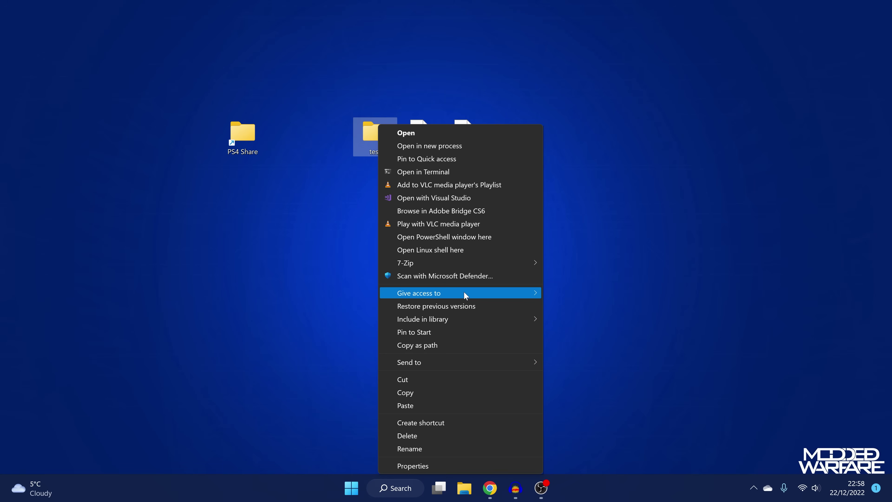
{"action": "mouse_move", "coordinate": [464, 293]}
{"action": "left_click", "coordinate": [581, 307]}
{"action": "left_click", "coordinate": [528, 205]}
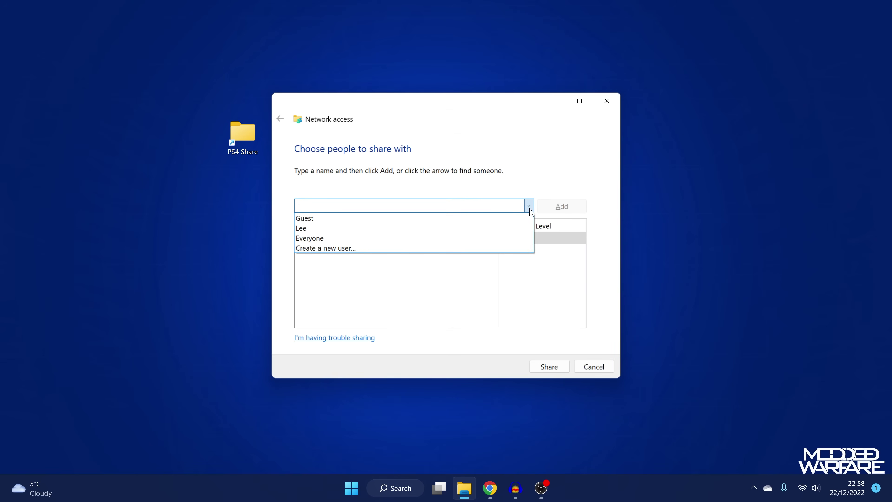
{"action": "left_click", "coordinate": [460, 239]}
{"action": "left_click", "coordinate": [559, 207]}
{"action": "left_click", "coordinate": [508, 239]}
{"action": "left_click", "coordinate": [548, 253]}
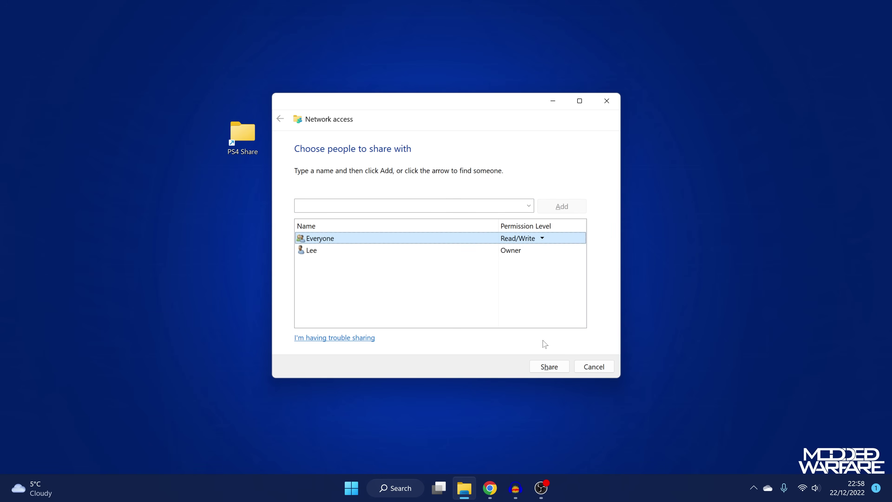
{"action": "left_click", "coordinate": [549, 367]}
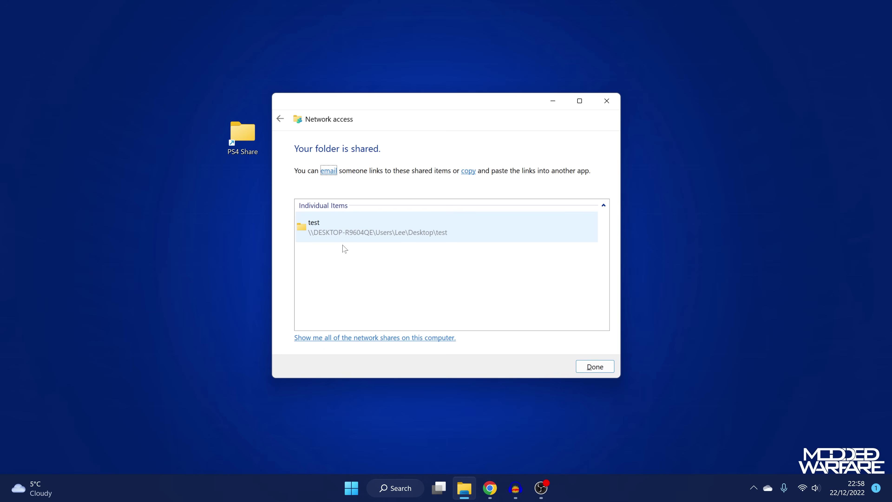
{"action": "left_click", "coordinate": [323, 237]}
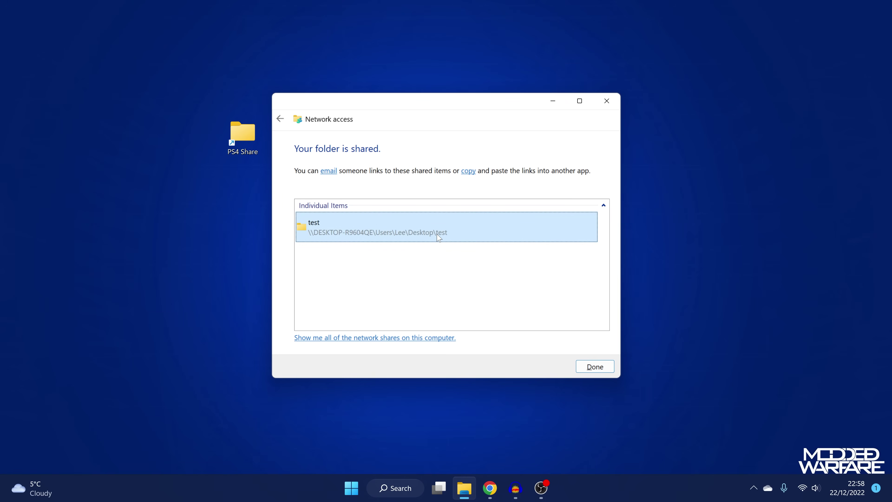
{"action": "left_click", "coordinate": [591, 366]}
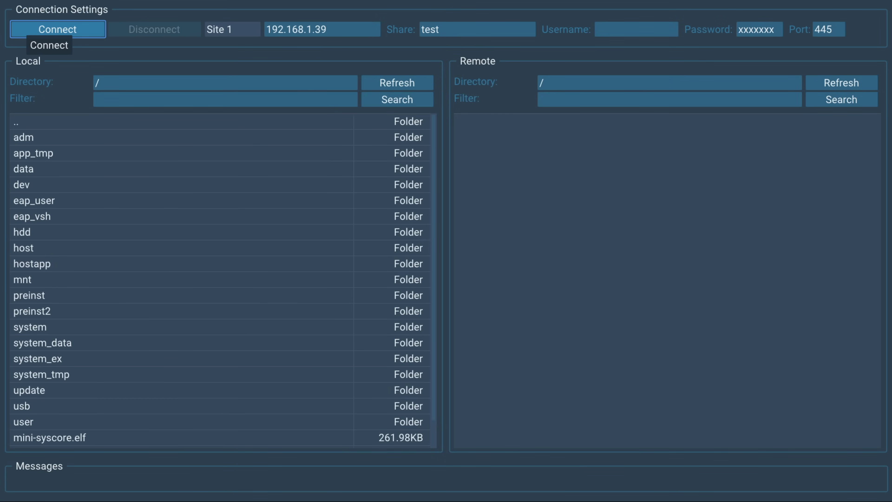
Try connecting to the 'test' share, then open the Share field for editing
{"action": "key", "text": "Right"}
{"action": "key", "text": "Right"}
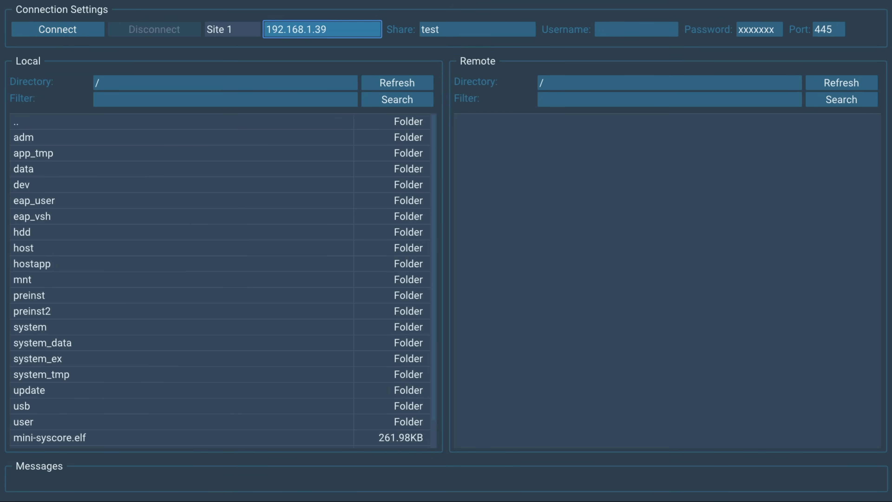
{"action": "key", "text": "Right"}
{"action": "key", "text": "Left"}
{"action": "key", "text": "Left"}
{"action": "key", "text": "Left"}
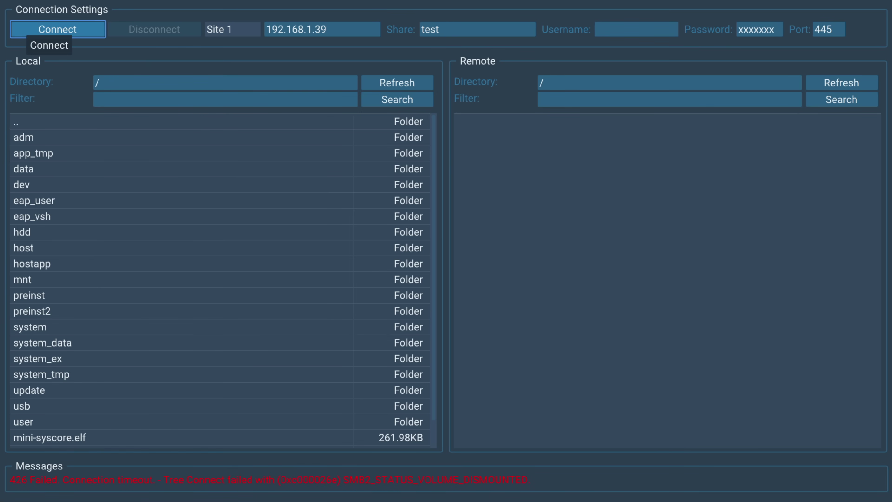
{"action": "key", "text": "Right"}
{"action": "key", "text": "Right"}
{"action": "key", "text": "Right"}
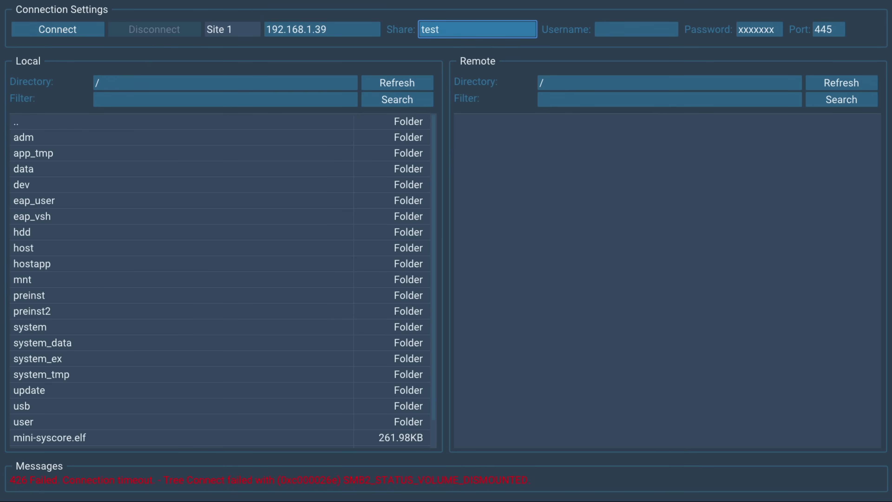
{"action": "key", "text": "Return"}
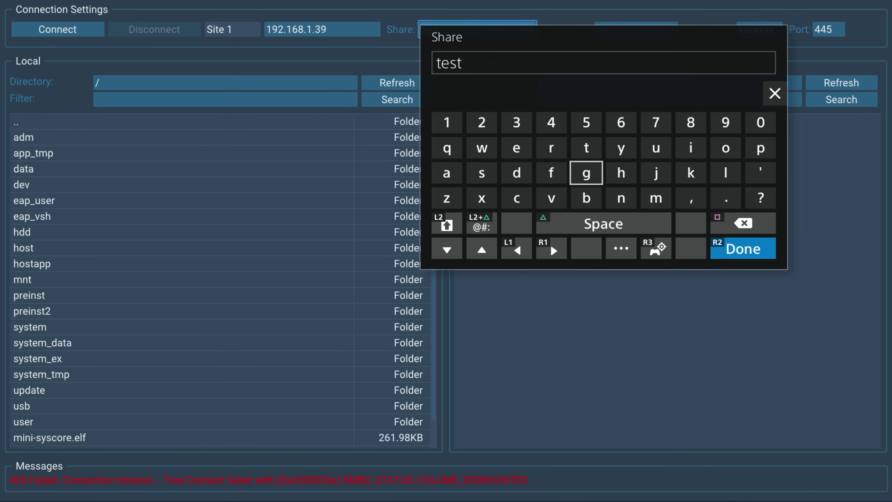
Insert the user's \Users\...\Desktop\ path before 'test' in the share name
{"action": "key", "text": "Left"}
{"action": "key", "text": "Left"}
{"action": "key", "text": "Left"}
{"action": "key", "text": "Left"}
{"action": "key", "text": "Down"}
{"action": "key", "text": "Up"}
{"action": "key", "text": "Right"}
{"action": "key", "text": "Right"}
{"action": "key", "text": "Up"}
{"action": "key", "text": "Return"}
Complete the share path ending in \Desktop\test and confirm it
{"action": "key", "text": "Down"}
{"action": "key", "text": "Left"}
{"action": "key", "text": "Left"}
{"action": "key", "text": "Left"}
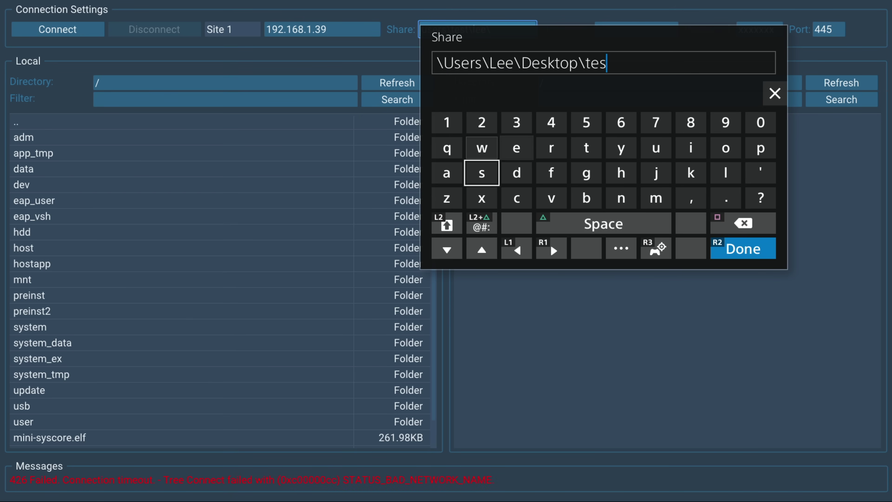
{"action": "key", "text": "Right"}
{"action": "key", "text": "Right"}
{"action": "key", "text": "Right"}
{"action": "key", "text": "Up"}
{"action": "key", "text": "Return"}
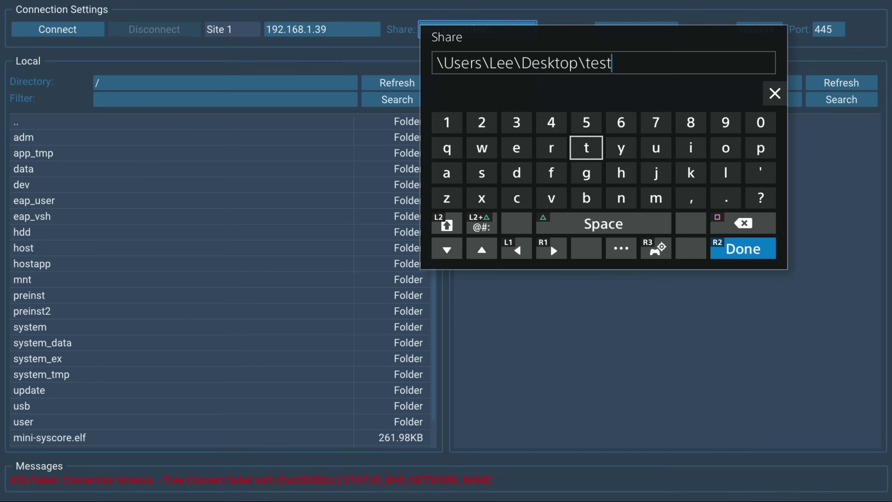
{"action": "key", "text": "Right"}
{"action": "key", "text": "Right"}
{"action": "key", "text": "Right"}
{"action": "key", "text": "Right"}
{"action": "key", "text": "Down"}
{"action": "key", "text": "Down"}
{"action": "key", "text": "Down"}
{"action": "key", "text": "Down"}
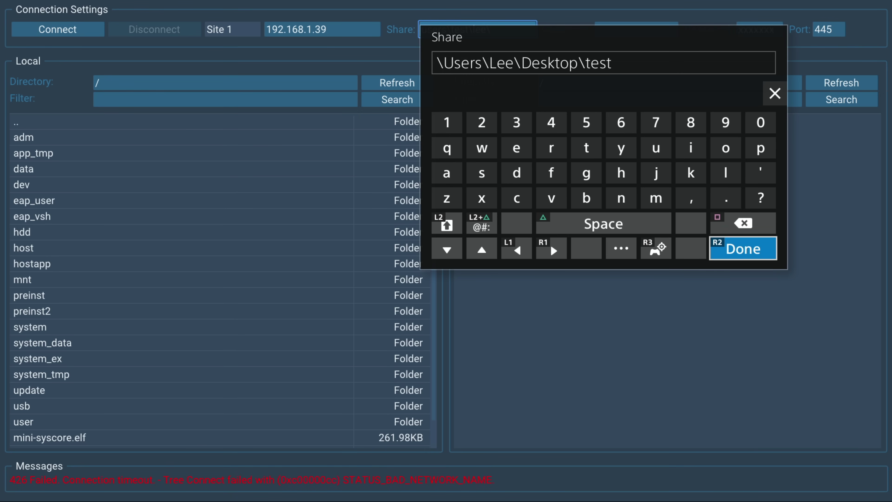
{"action": "key", "text": "Return"}
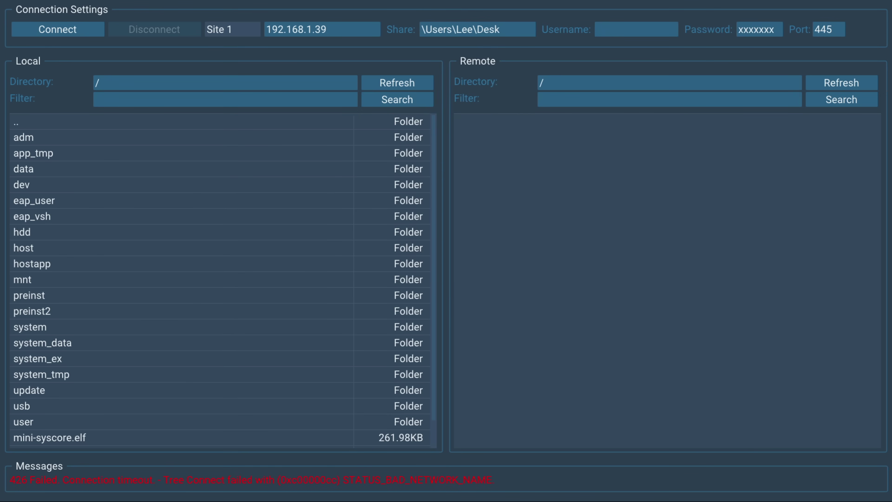
{"action": "key", "text": "Down"}
{"action": "key", "text": "Up"}
{"action": "key", "text": "Left"}
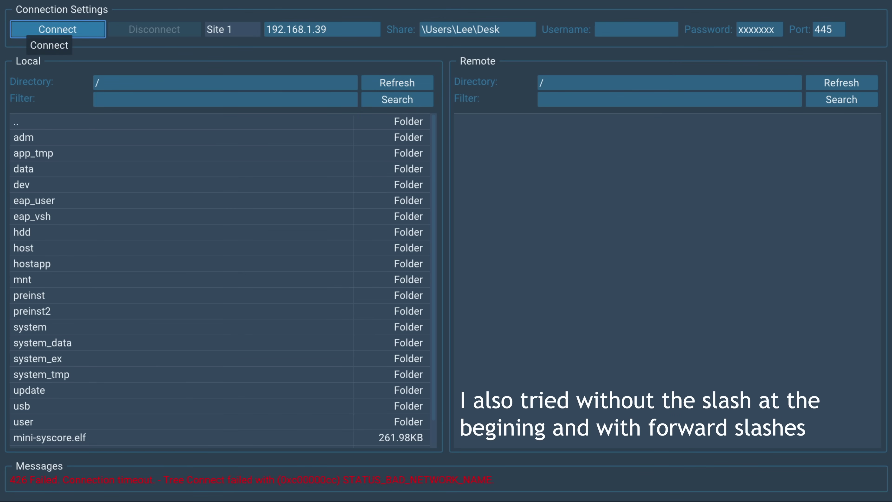
{"action": "key", "text": "Right"}
{"action": "key", "text": "Left"}
{"action": "key", "text": "Right"}
{"action": "key", "text": "Right"}
{"action": "key", "text": "Right"}
{"action": "key", "text": "Return"}
{"action": "key", "text": "Escape"}
{"action": "key", "text": "Return"}
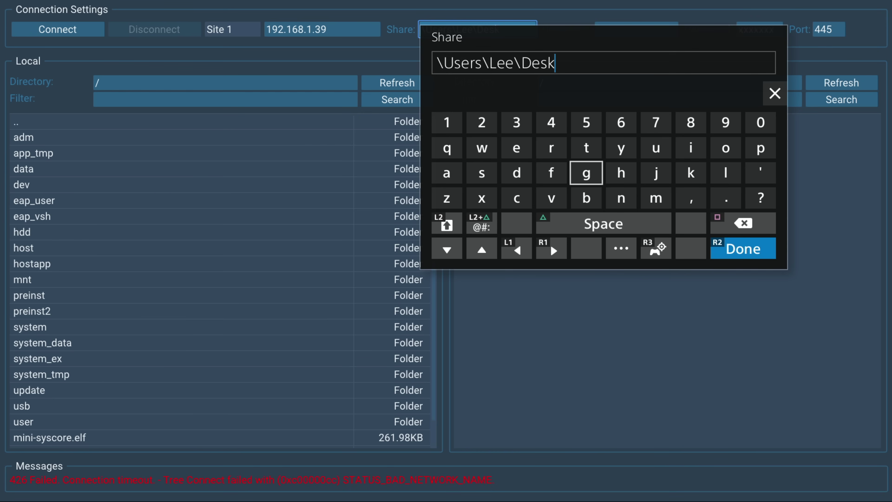
{"action": "key", "text": "Escape"}
{"action": "key", "text": "Return"}
{"action": "key", "text": "BackSpace"}
{"action": "key", "text": "BackSpace"}
{"action": "key", "text": "BackSpace"}
{"action": "key", "text": "BackSpace"}
{"action": "key", "text": "BackSpace"}
{"action": "key", "text": "BackSpace"}
{"action": "key", "text": "BackSpace"}
{"action": "key", "text": "BackSpace"}
{"action": "key", "text": "BackSpace"}
{"action": "key", "text": "BackSpace"}
{"action": "key", "text": "BackSpace"}
{"action": "key", "text": "BackSpace"}
{"action": "key", "text": "BackSpace"}
{"action": "key", "text": "BackSpace"}
{"action": "key", "text": "BackSpace"}
{"action": "key", "text": "Right"}
{"action": "key", "text": "Escape"}
{"action": "key", "text": "Right"}
{"action": "key", "text": "Right"}
{"action": "key", "text": "Left"}
{"action": "key", "text": "Left"}
{"action": "key", "text": "Left"}
{"action": "key", "text": "Right"}
{"action": "key", "text": "Right"}
{"action": "key", "text": "Left"}
{"action": "key", "text": "Left"}
{"action": "key", "text": "Right"}
{"action": "key", "text": "Left"}
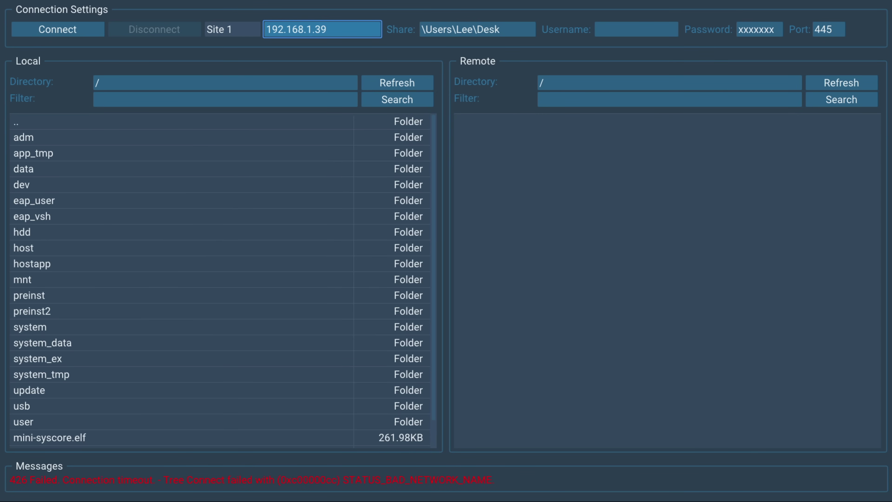
{"action": "key", "text": "Right"}
{"action": "key", "text": "Right"}
{"action": "key", "text": "Left"}
{"action": "key", "text": "Left"}
{"action": "key", "text": "Left"}
{"action": "key", "text": "Right"}
{"action": "key", "text": "Right"}
{"action": "key", "text": "Left"}
{"action": "key", "text": "Right"}
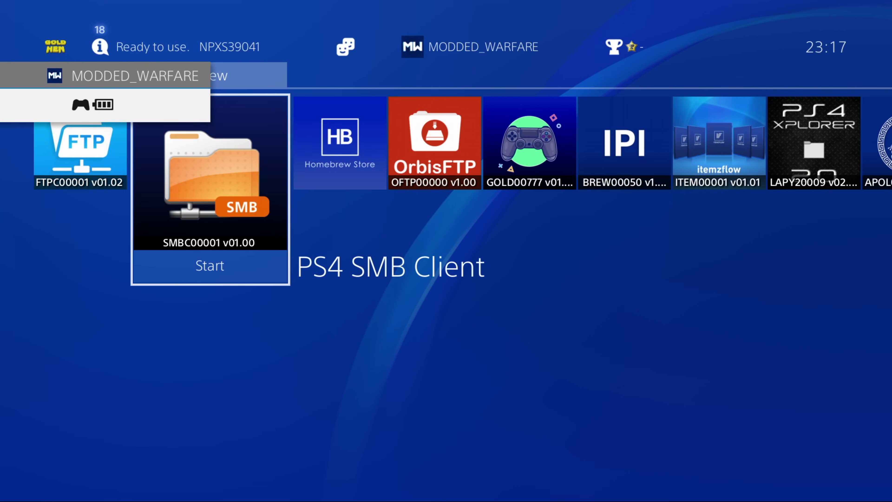
Return to the Homebrew row and move between the PS4 FTP Client and PS4 SMB Client tiles
{"action": "key", "text": "Left"}
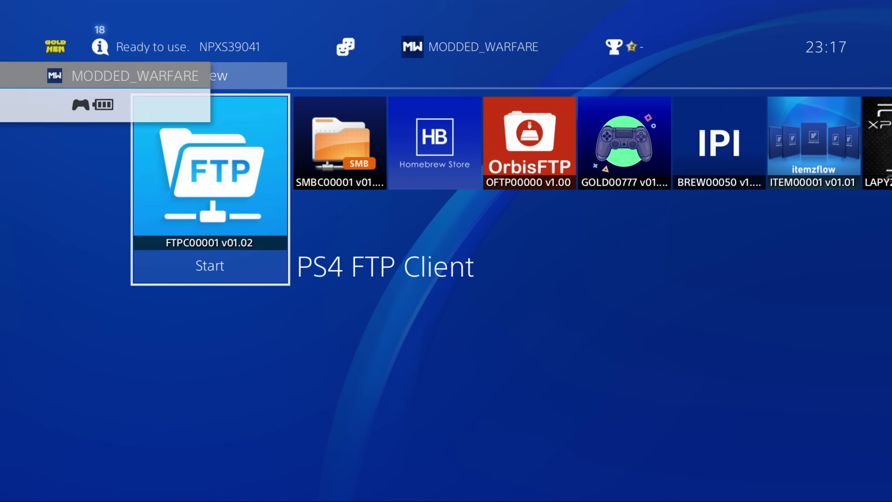
{"action": "key", "text": "Right"}
{"action": "key", "text": "Left"}
{"action": "key", "text": "Right"}
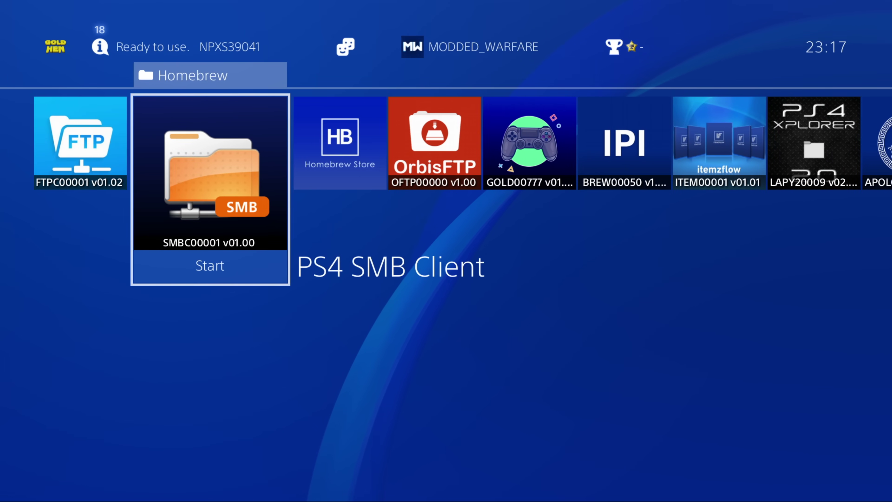
{"action": "key", "text": "Left"}
{"action": "key", "text": "Right"}
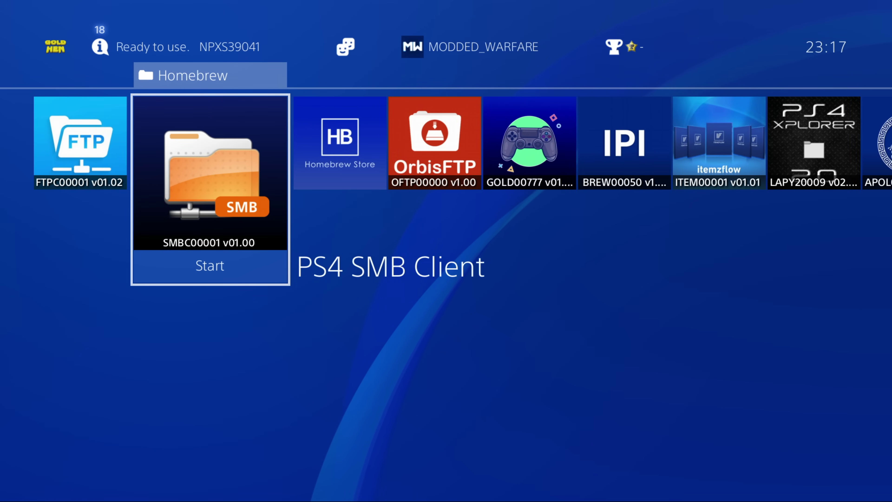
{"action": "key", "text": "Left"}
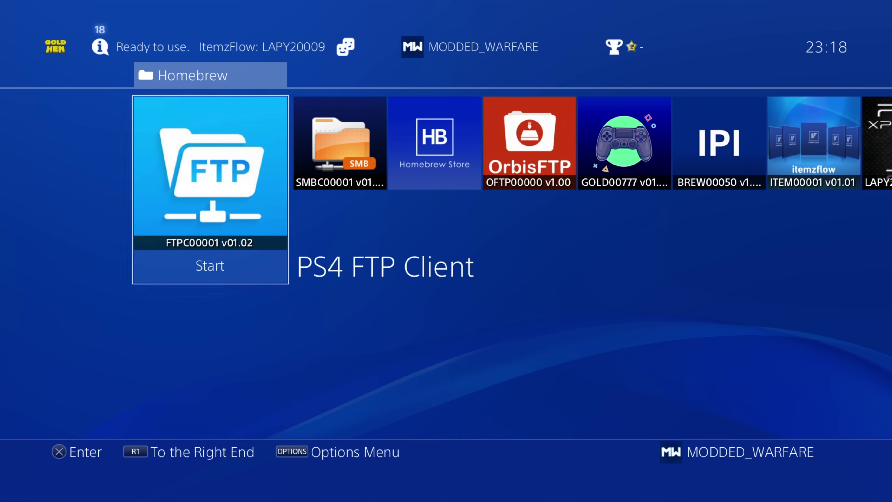
{"action": "key", "text": "Right"}
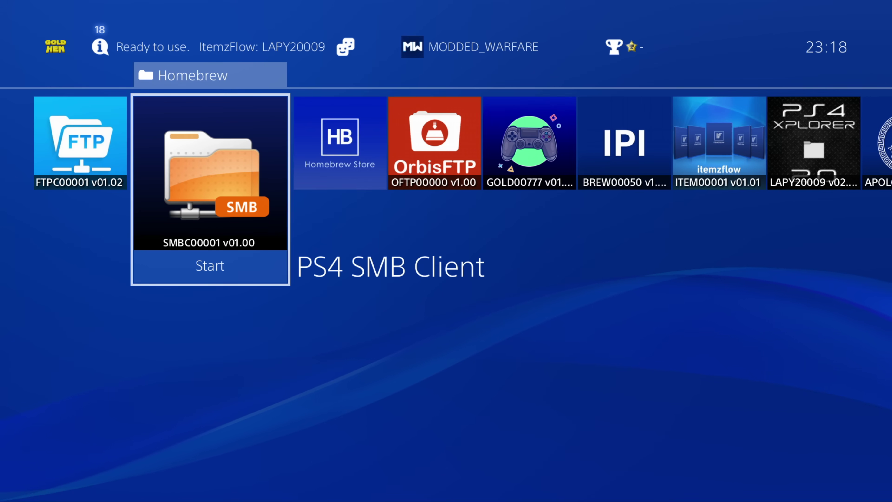